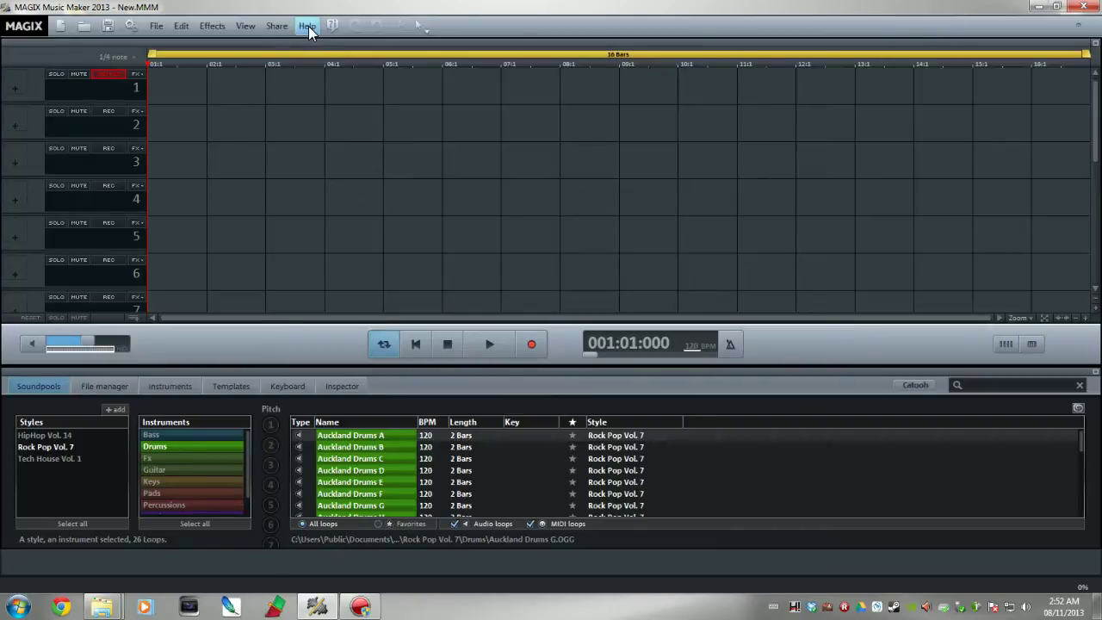
# - Open the Help menu from the menu bar
pyautogui.click(308, 26)
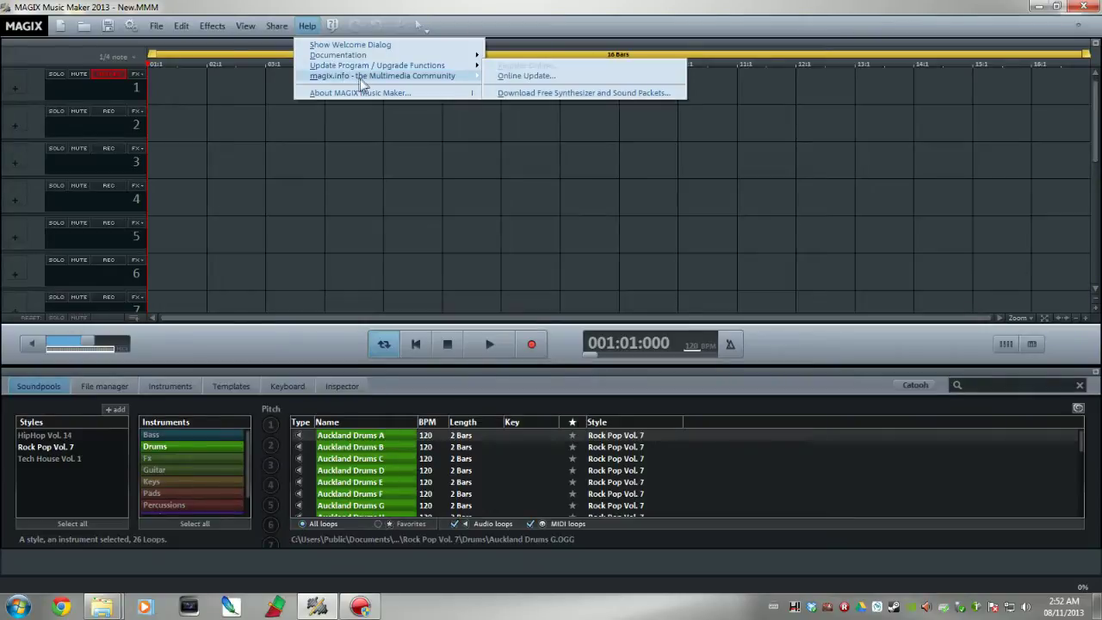
# - Choose Update Program / Upgrade Functions > Download Free Synthesizer and Sound Packets to launch the Installation Manager
pyautogui.moveTo(362, 79)
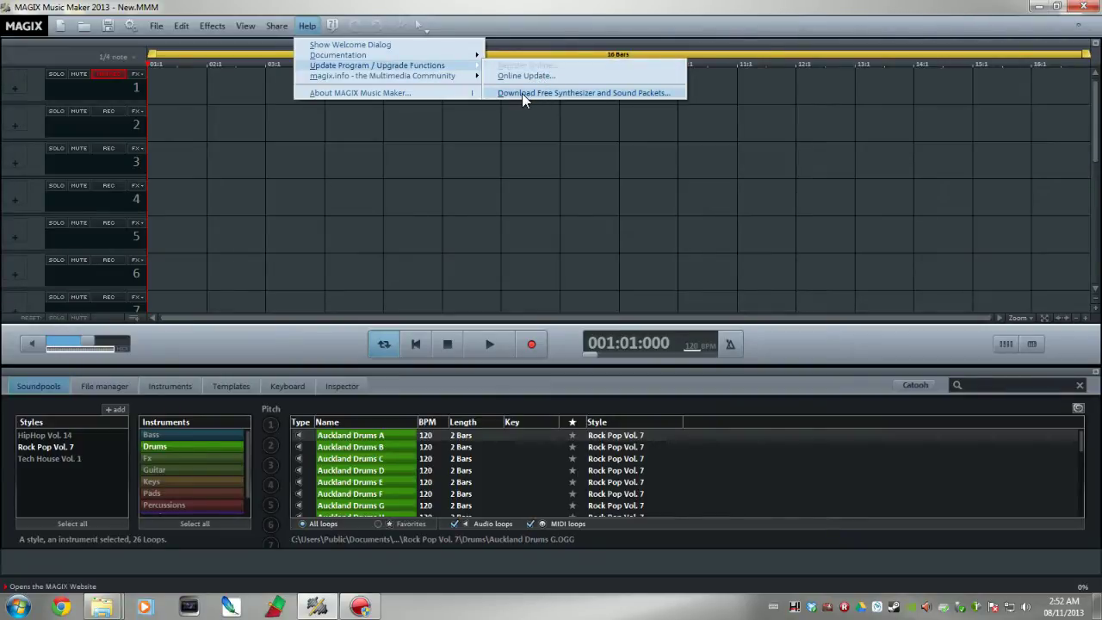
pyautogui.click(646, 93)
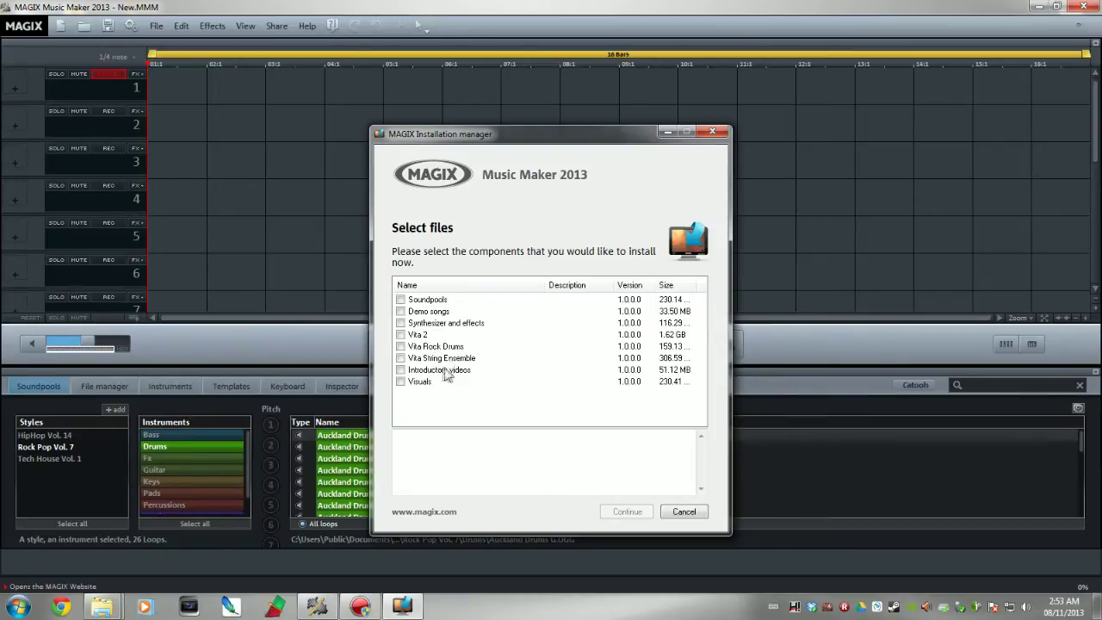
# - Install Soundpools, Synthesizer and effects, Vita 2, Vita Rock Drums, Vita String Ensemble and Visuals
pyautogui.click(433, 326)
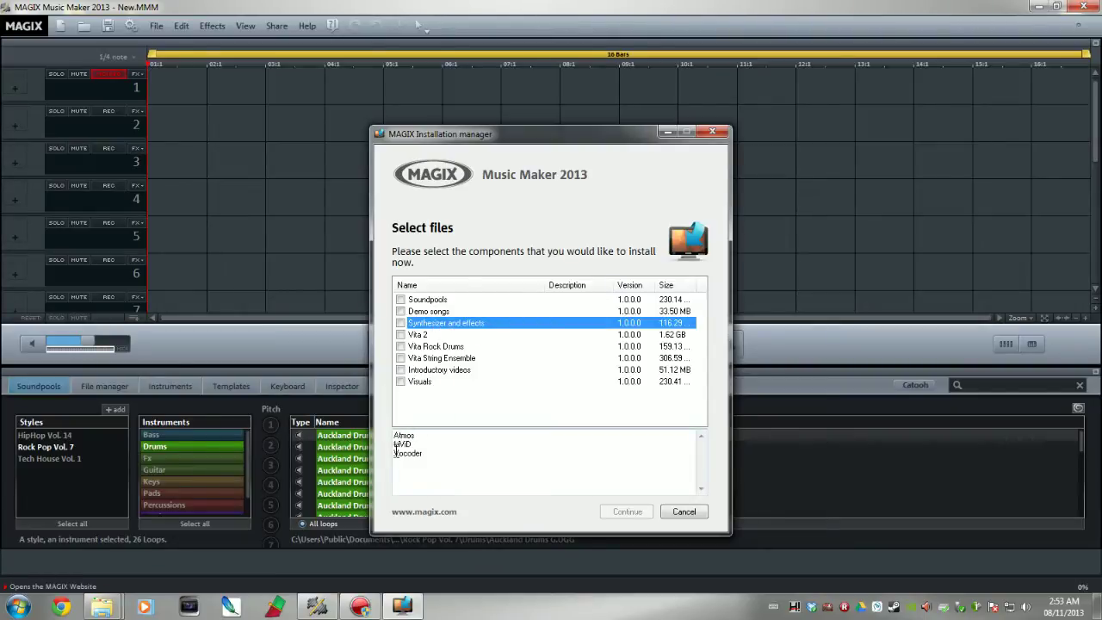
pyautogui.moveTo(397, 453); pyautogui.dragTo(437, 453)
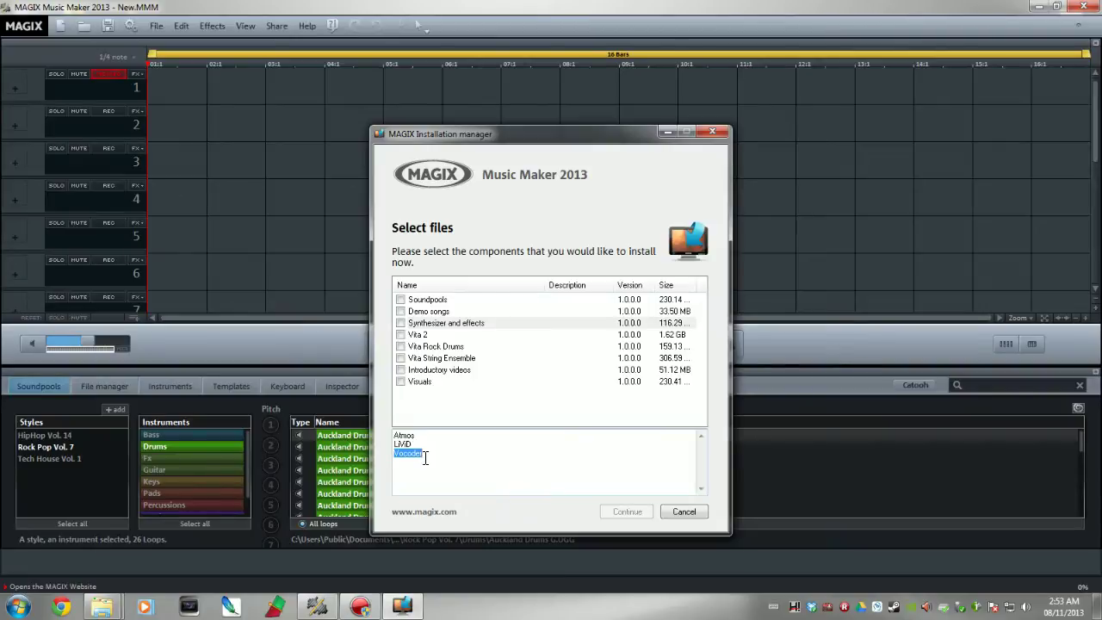
pyautogui.click(400, 299)
pyautogui.click(400, 323)
pyautogui.click(401, 334)
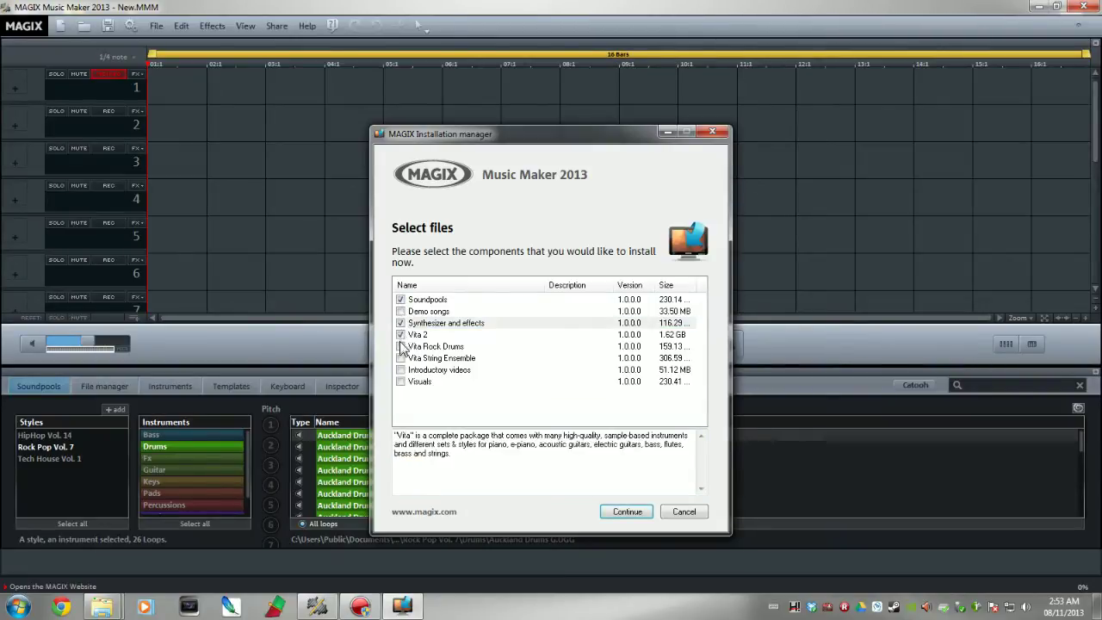
pyautogui.click(401, 346)
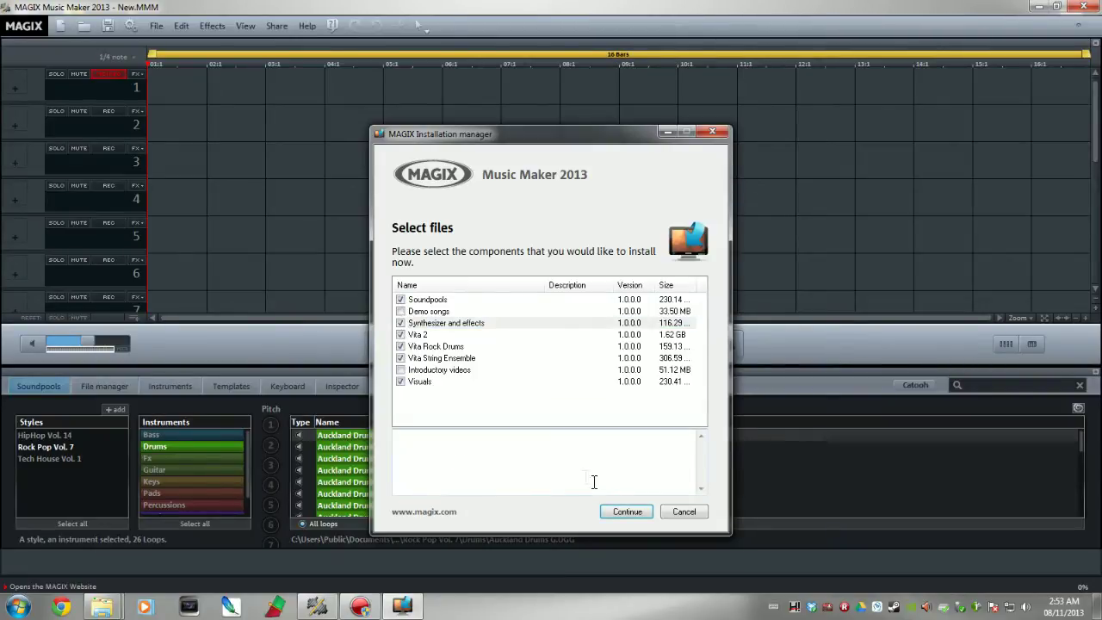
pyautogui.click(627, 512)
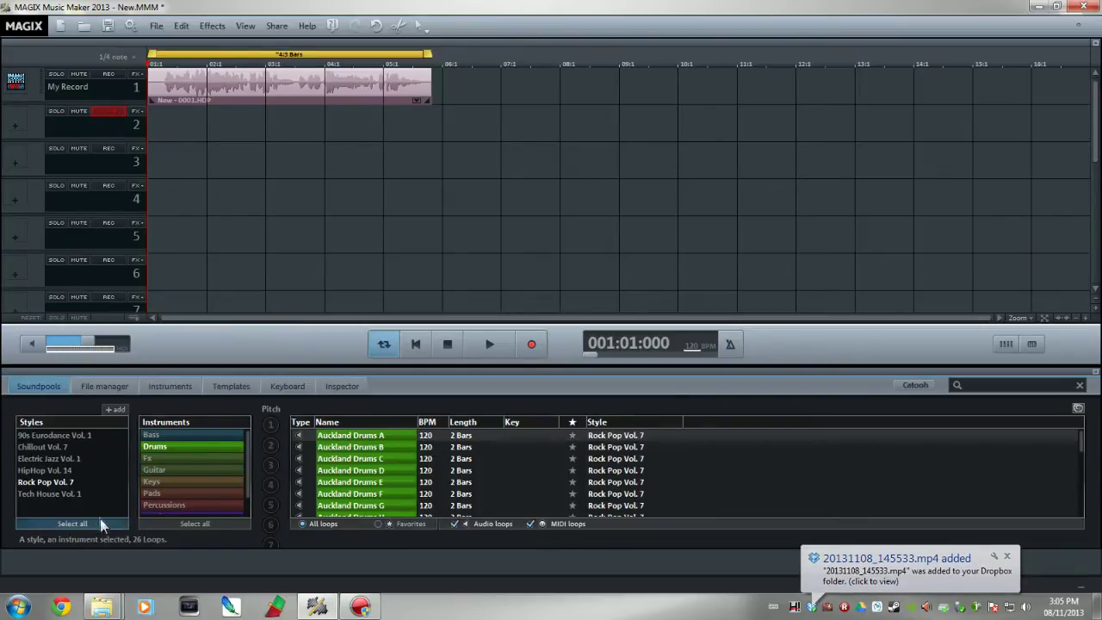
# - Preview the HipHop, Tech House, Electric Jazz and Chillout styles, ending on 90s Eurodance Vol. 1
pyautogui.click(66, 458)
pyautogui.click(60, 470)
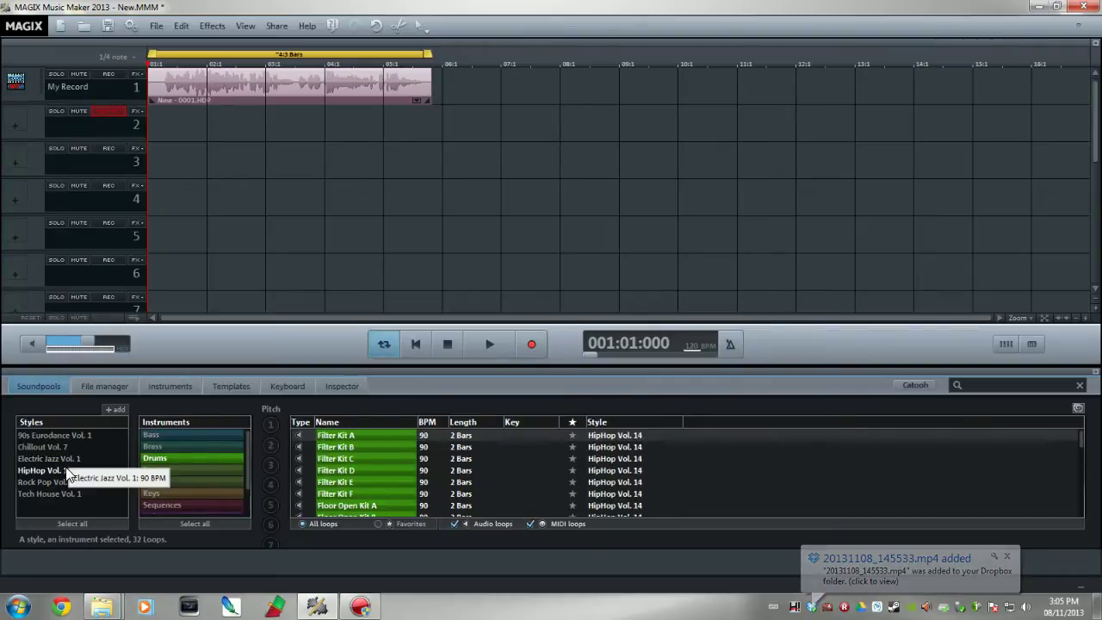
pyautogui.click(62, 492)
pyautogui.click(57, 457)
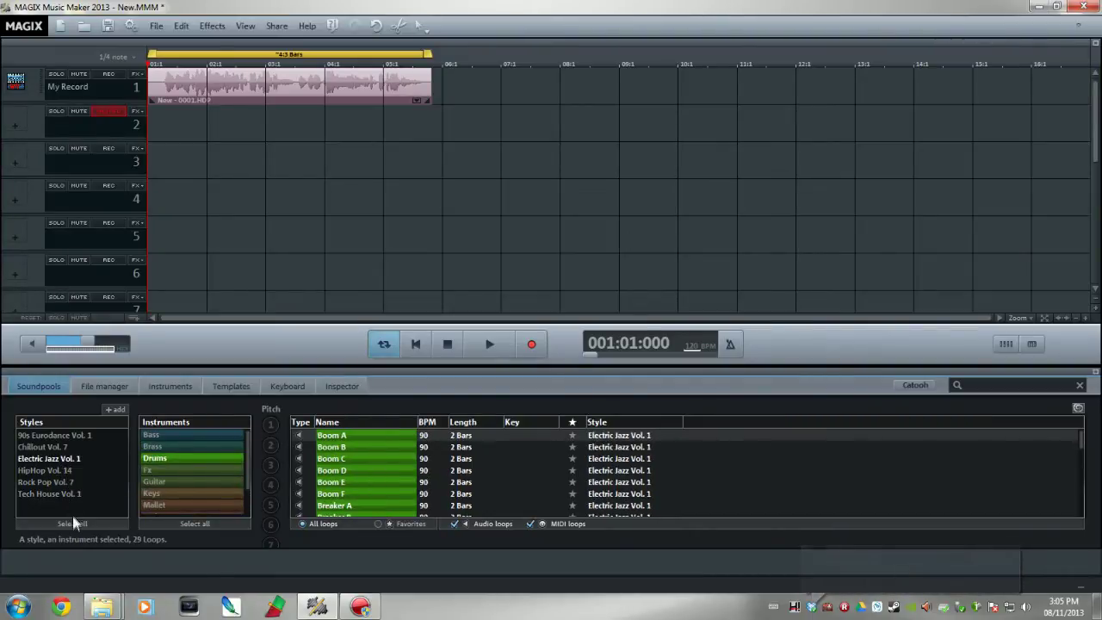
pyautogui.click(71, 446)
pyautogui.click(72, 436)
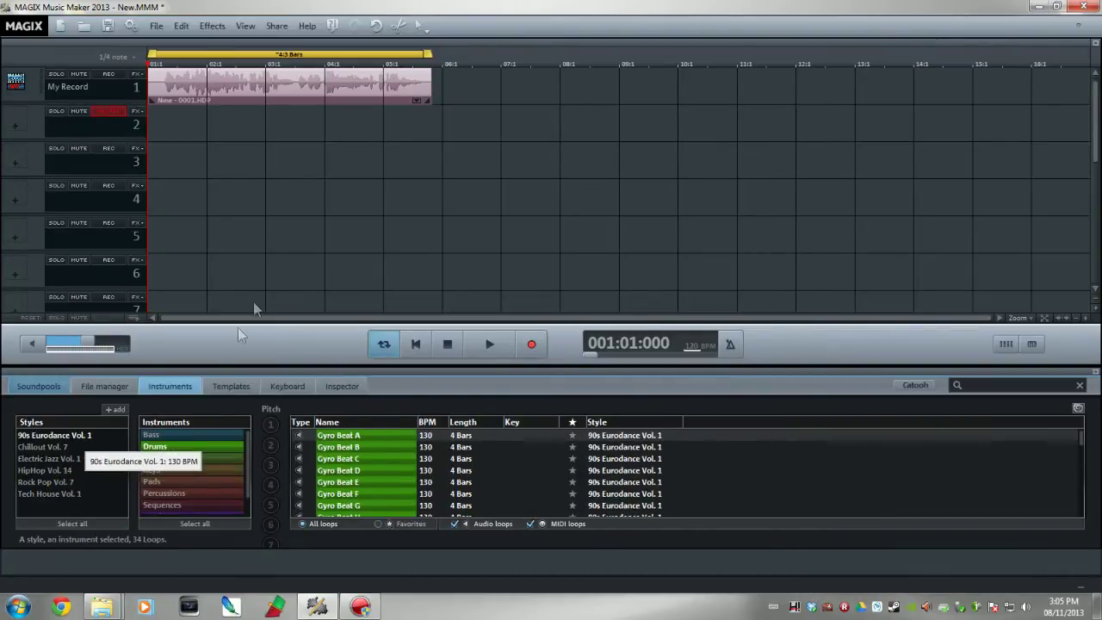
# - Move the playback position to beat 2, play the vocal recording, then stop
pyautogui.click(161, 64)
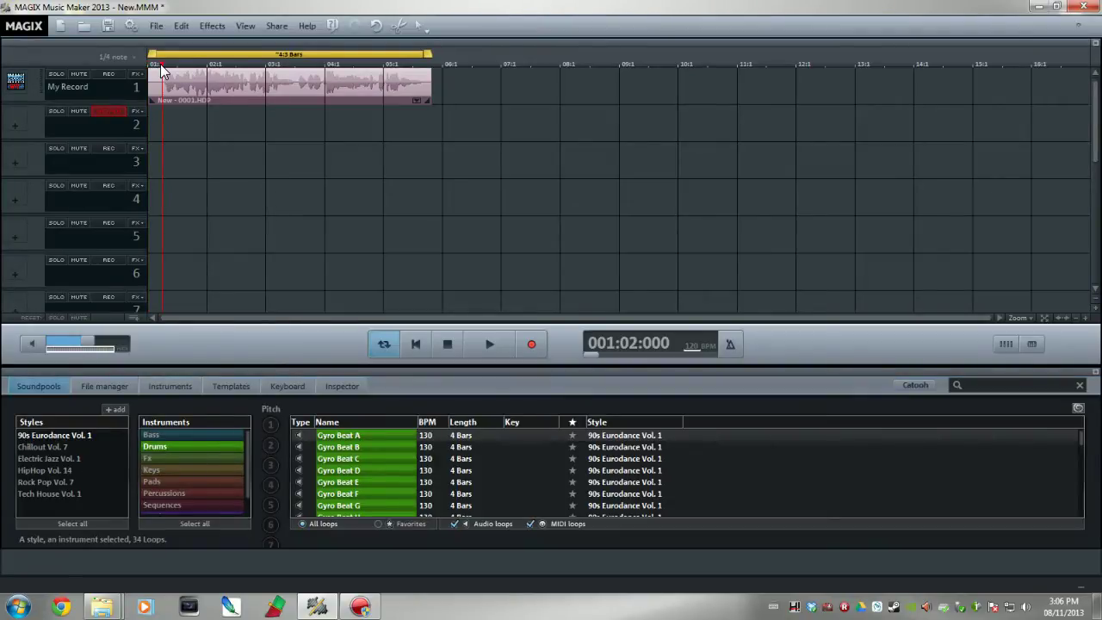
pyautogui.click(493, 345)
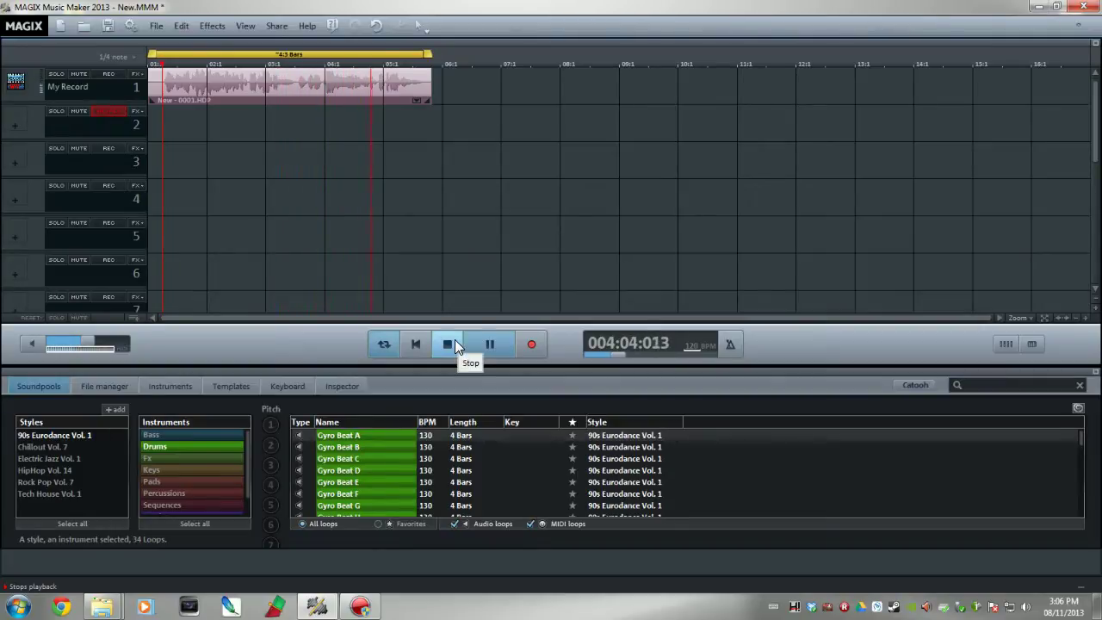
pyautogui.click(455, 339)
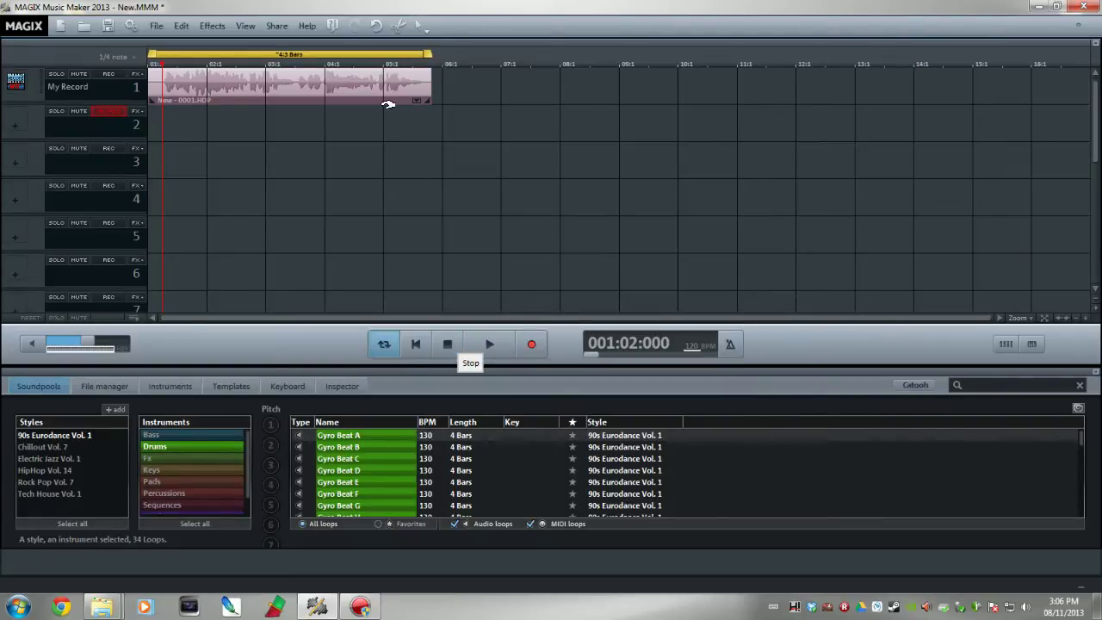
pyautogui.rightClick(417, 103)
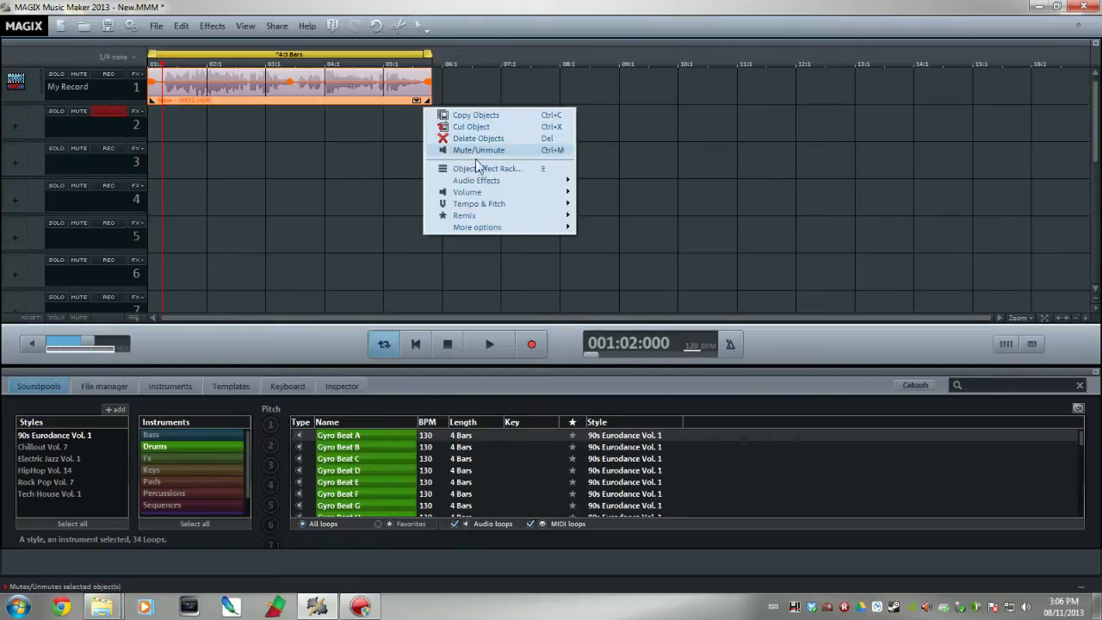
pyautogui.moveTo(483, 176)
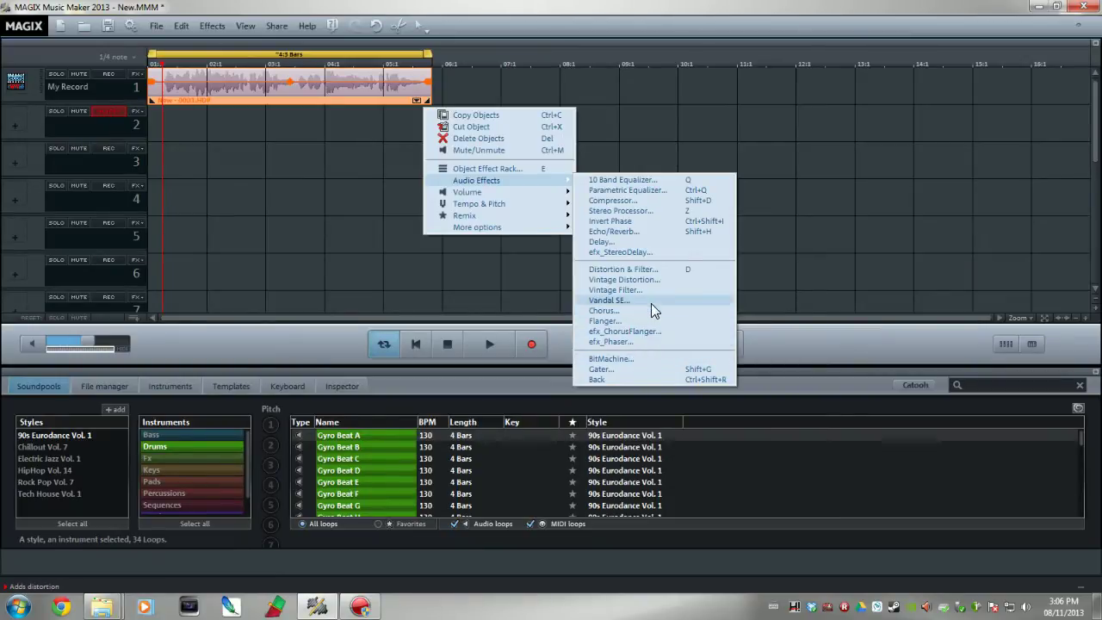
pyautogui.click(787, 269)
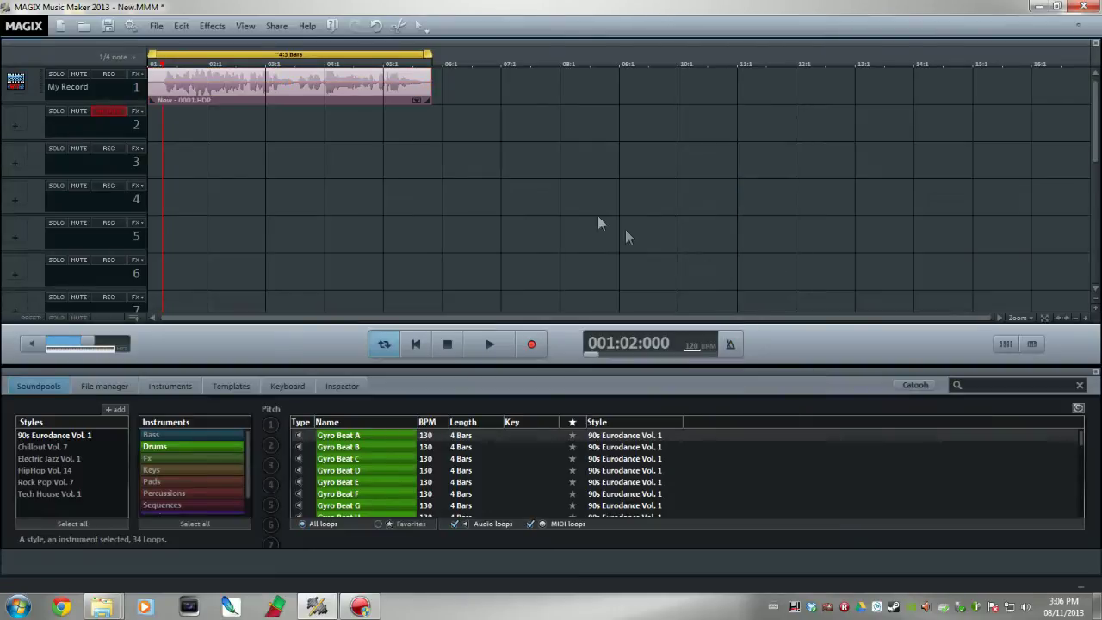
# - Quit Music Maker, saving the arrangement as autotune
pyautogui.click(1084, 7)
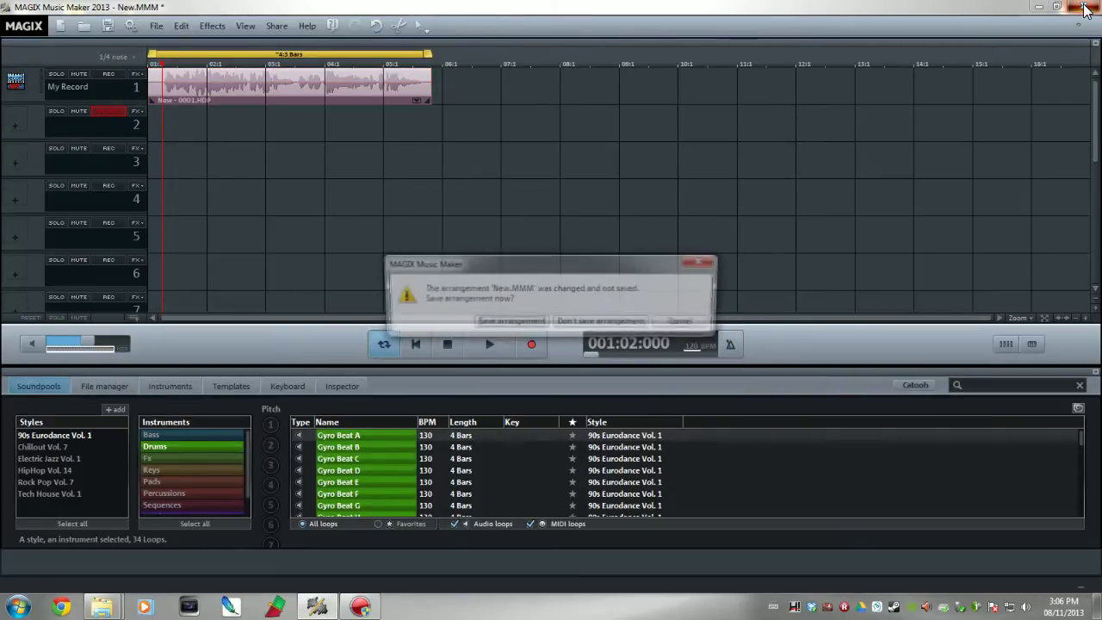
pyautogui.click(529, 326)
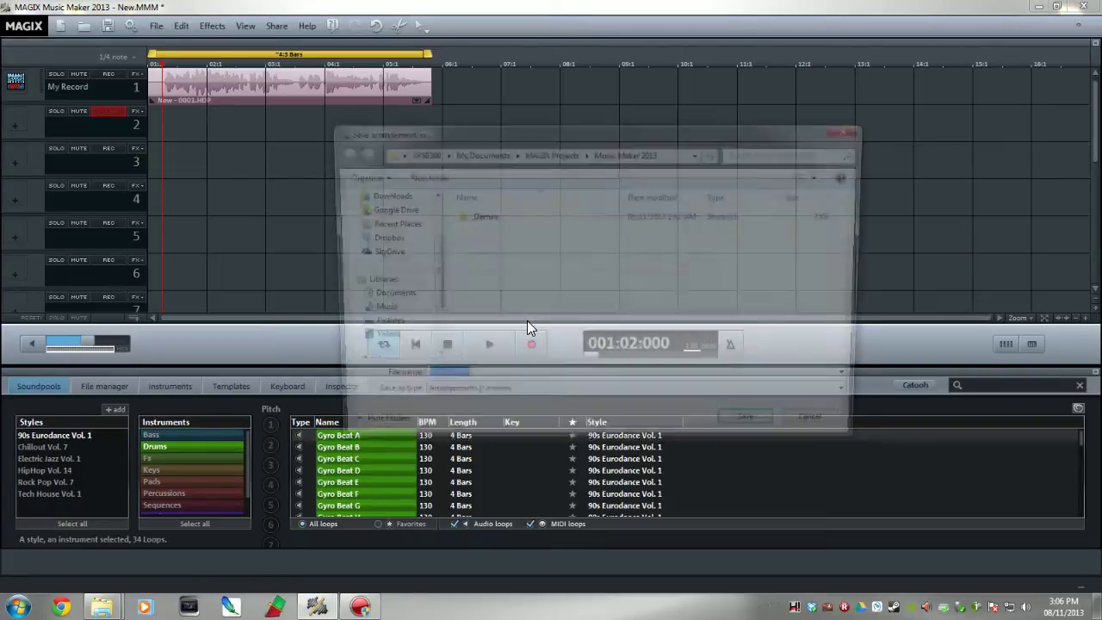
pyautogui.write('auto')
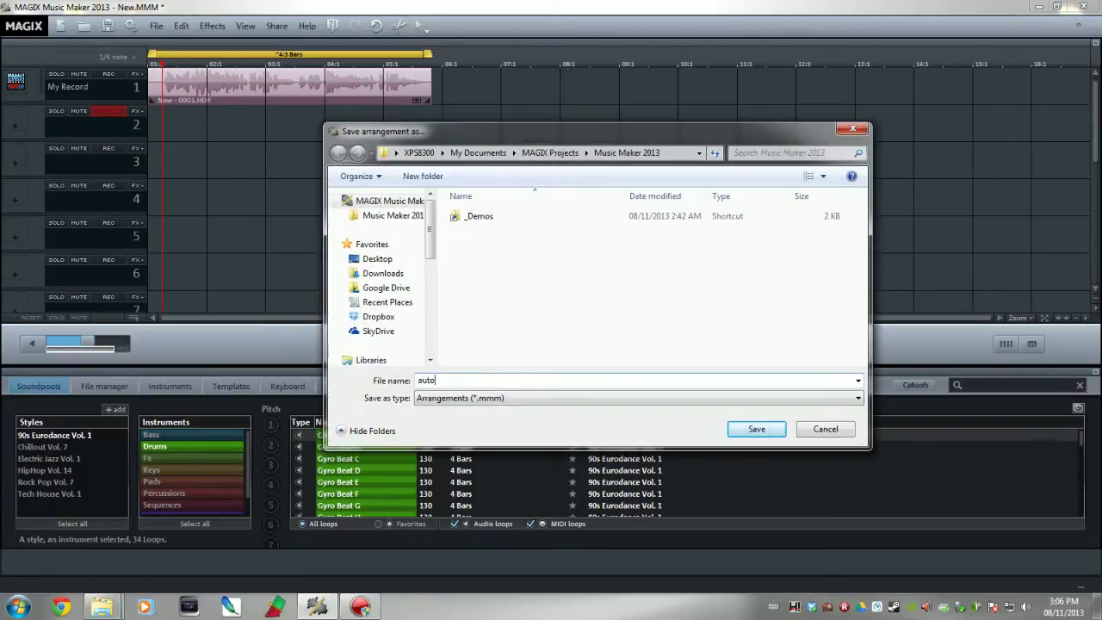
pyautogui.write('tune')
pyautogui.press('Return')
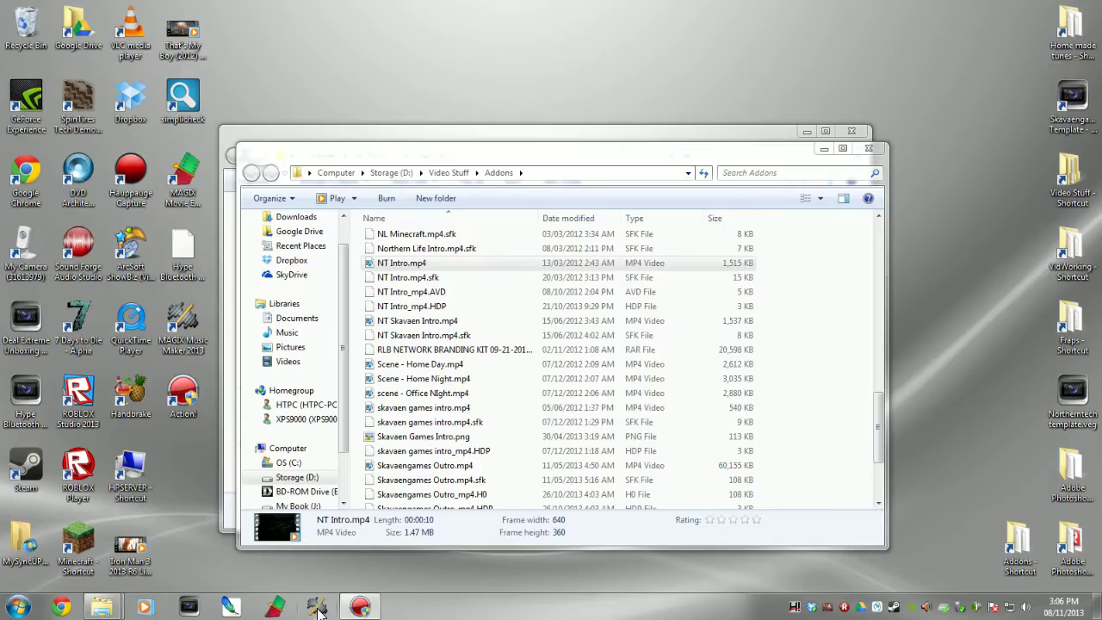
# - Relaunch Music Maker, open autotune.MMM, and check the vocal clip's options without changes
pyautogui.click(317, 607)
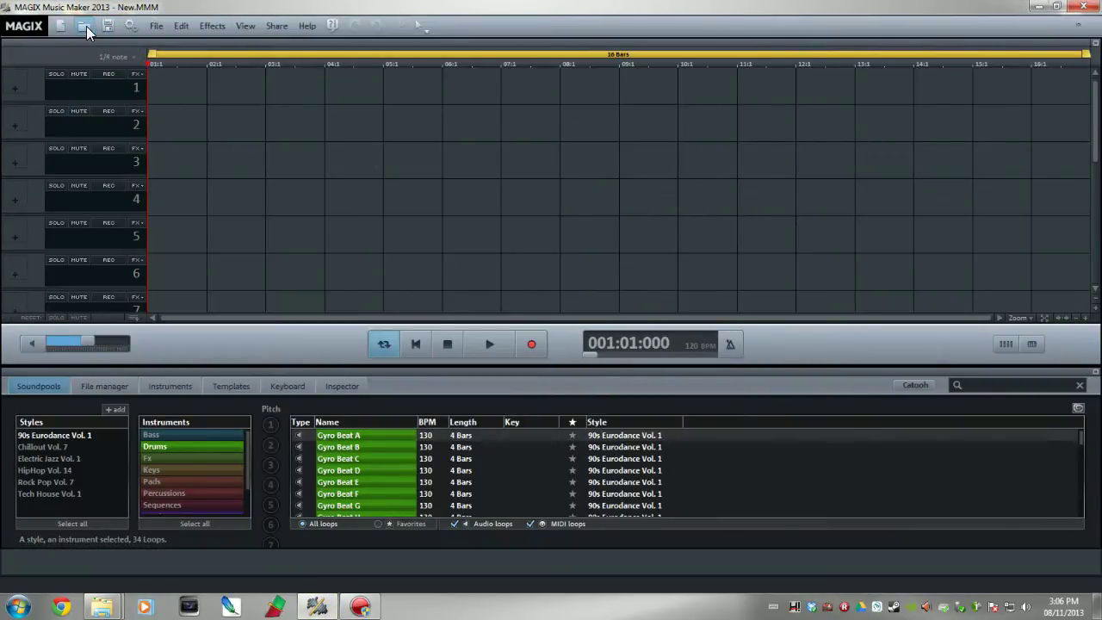
pyautogui.click(86, 26)
pyautogui.doubleClick(509, 231)
pyautogui.rightClick(416, 100)
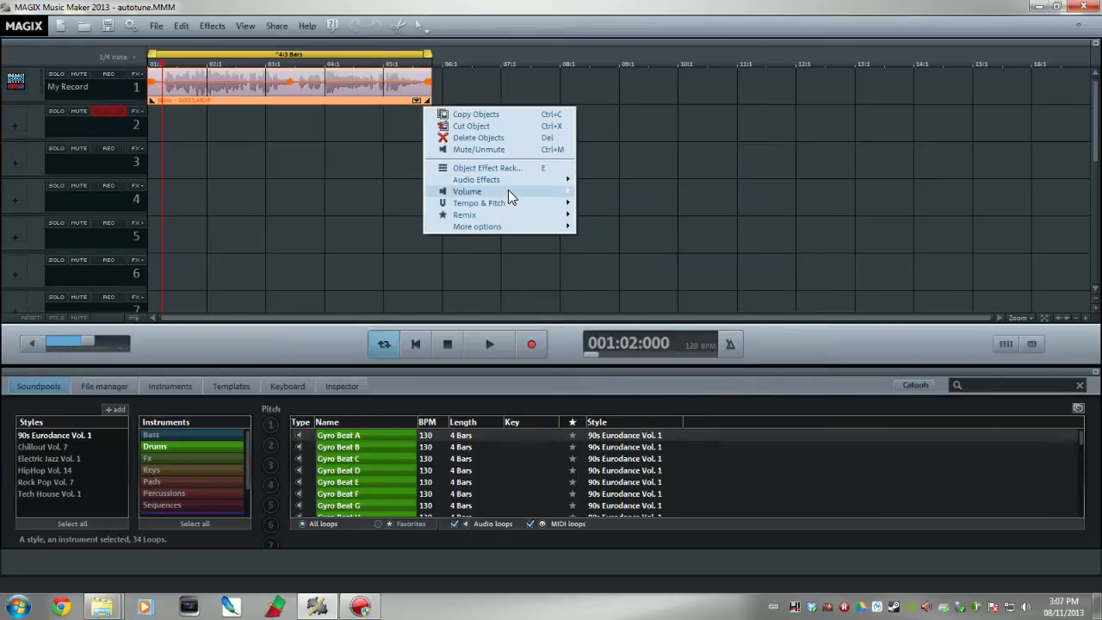
pyautogui.click(582, 251)
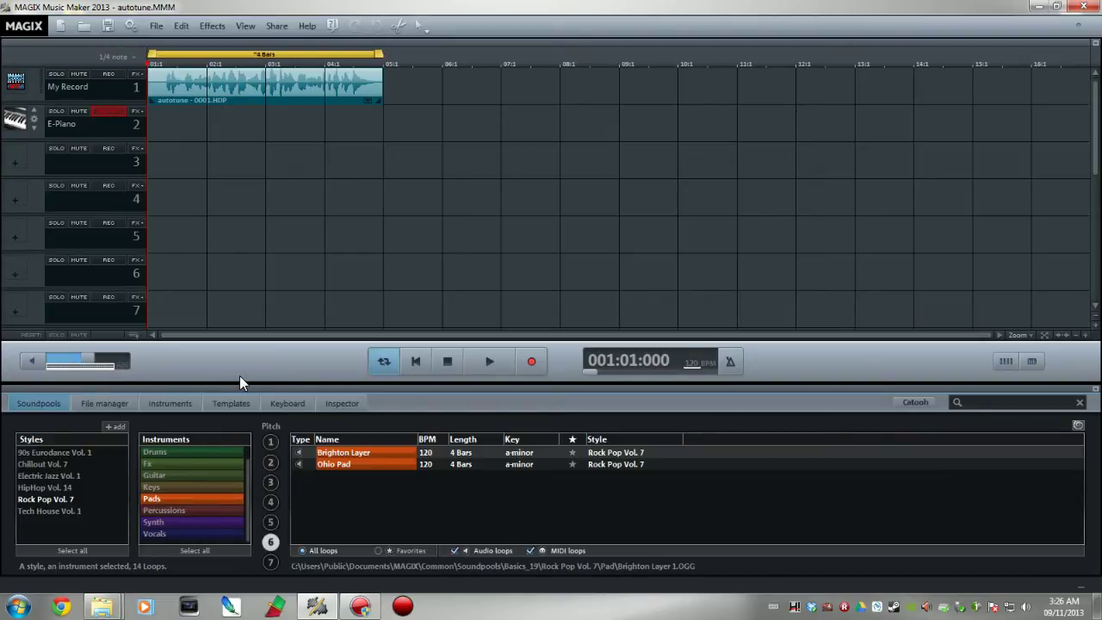
pyautogui.click(136, 74)
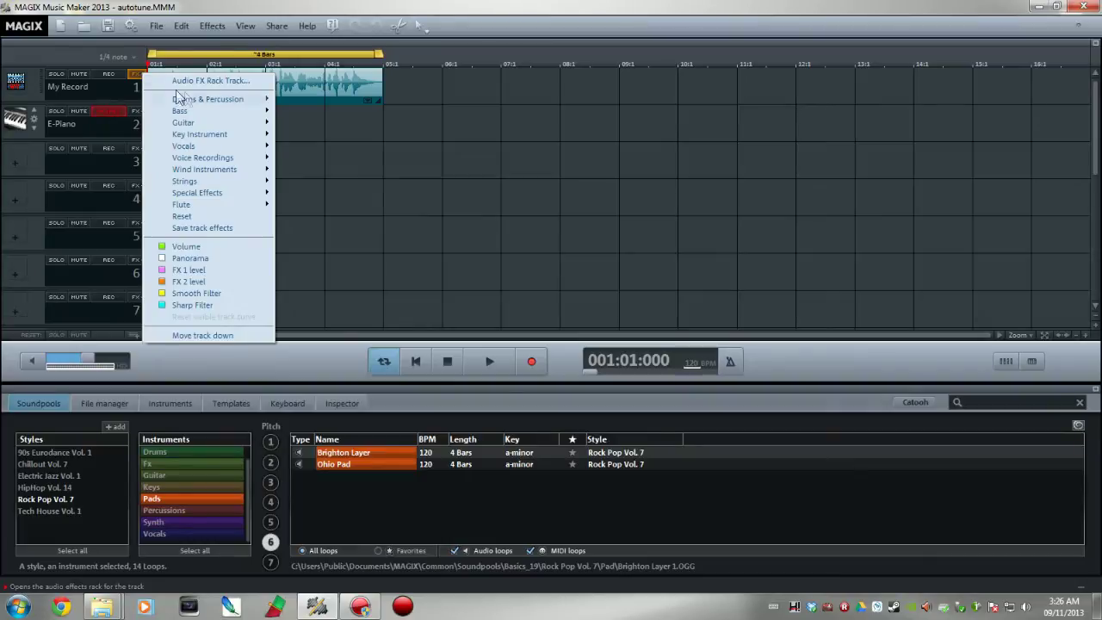
pyautogui.moveTo(224, 191)
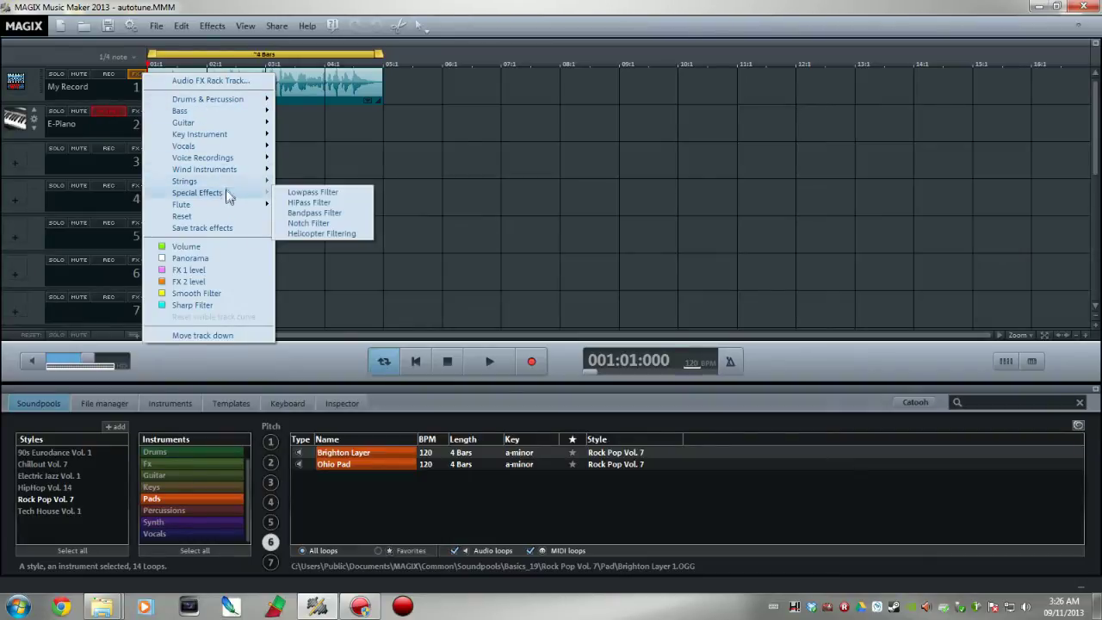
pyautogui.moveTo(219, 156)
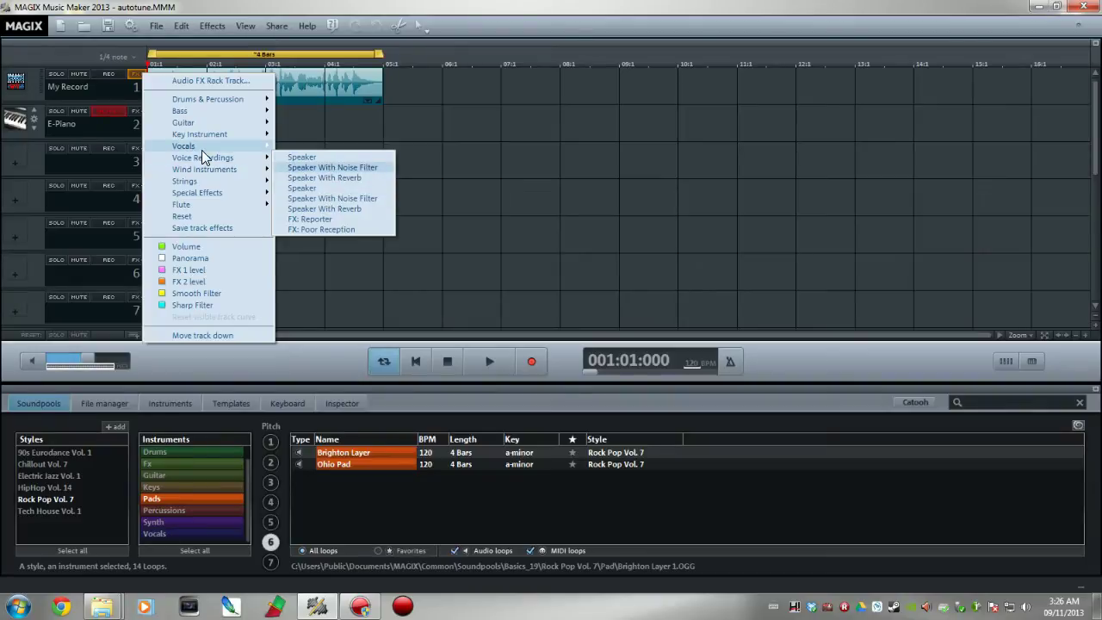
pyautogui.click(212, 248)
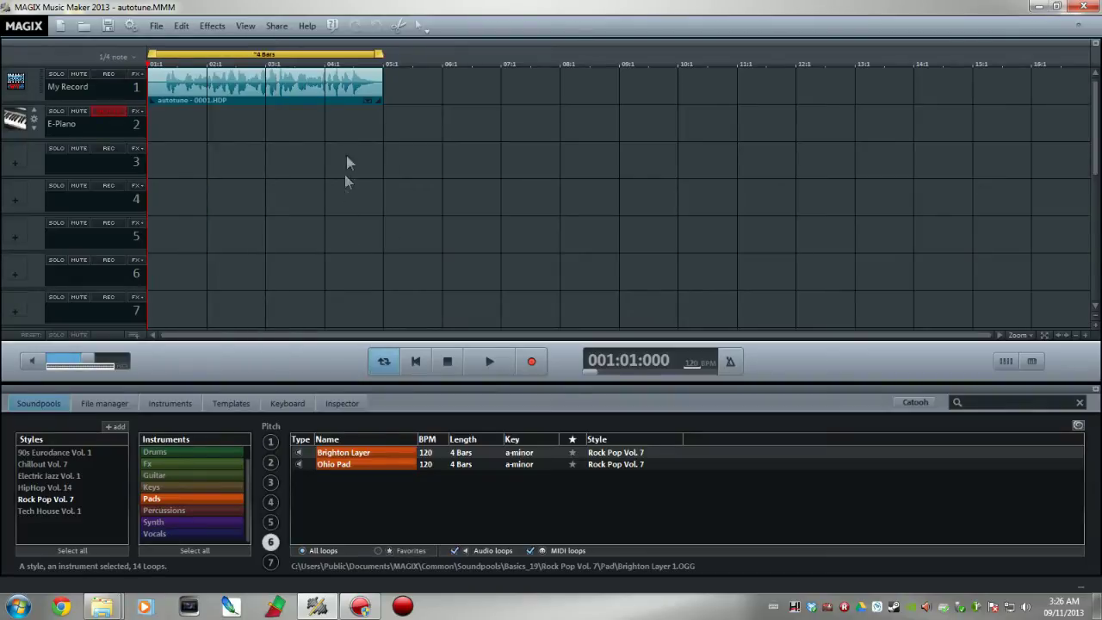
pyautogui.rightClick(367, 101)
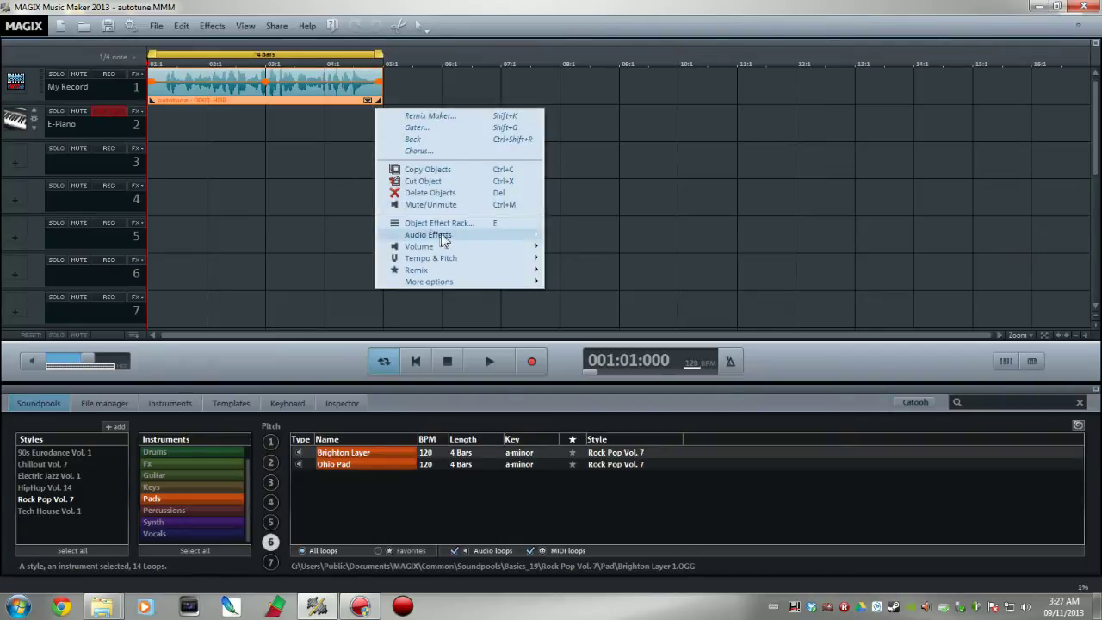
pyautogui.moveTo(456, 234)
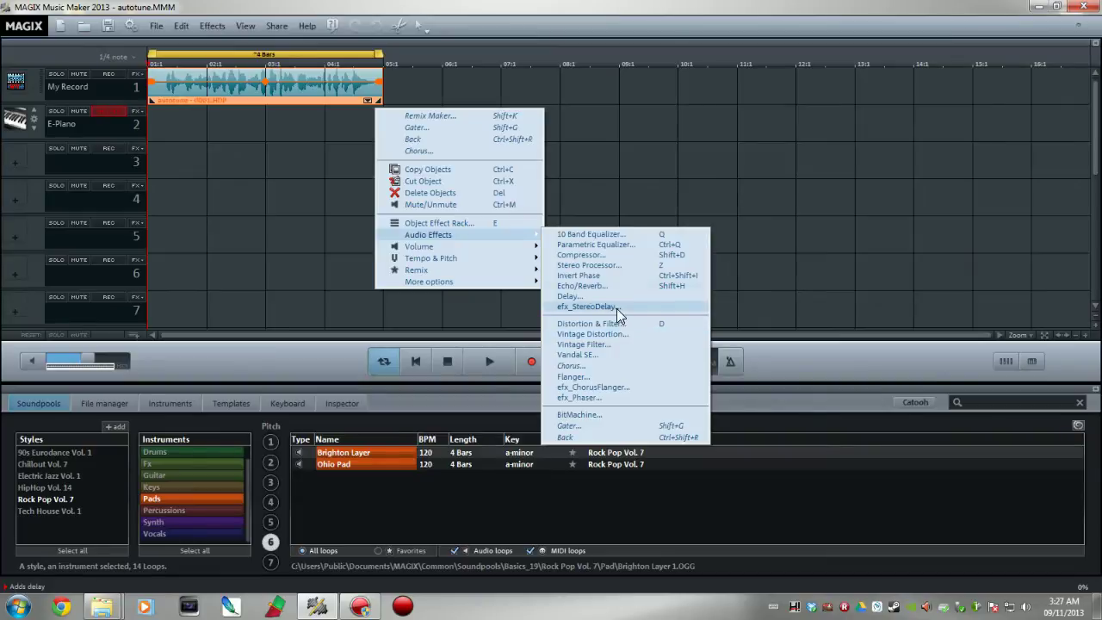
pyautogui.click(477, 224)
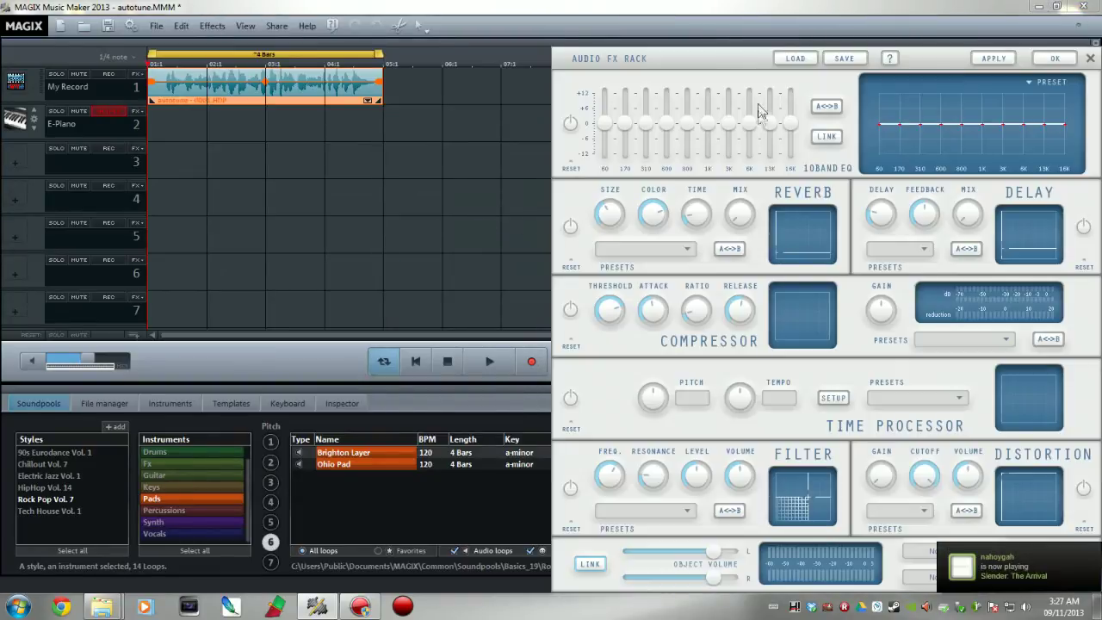
pyautogui.click(1090, 58)
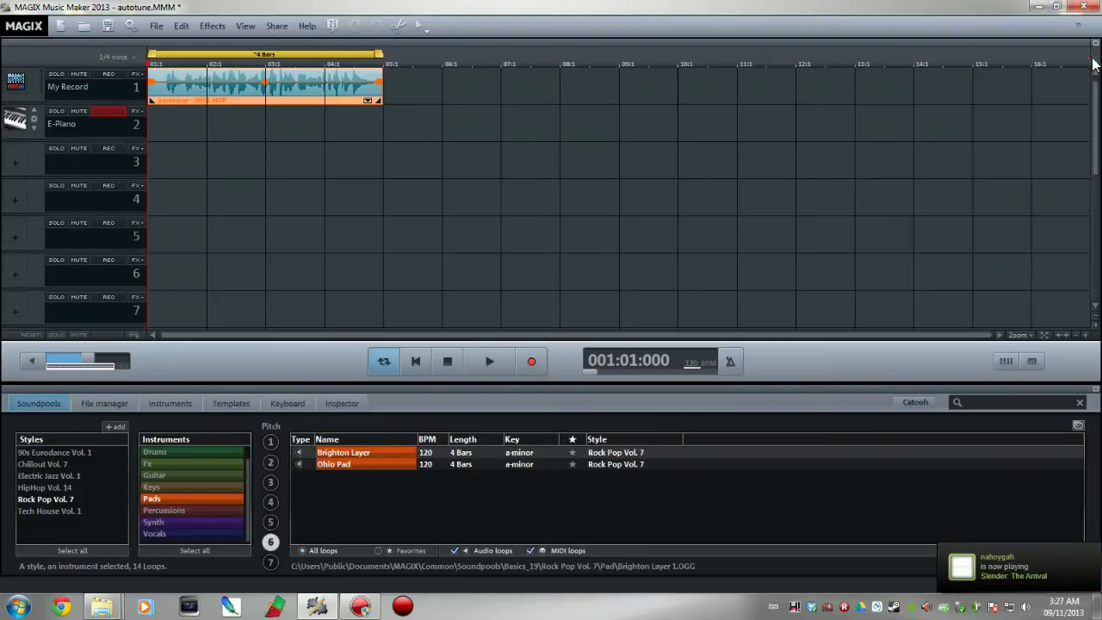
# - Open the vocal clip's Object Effect Rack and move the Audio FX Rack window up and left
pyautogui.click(367, 101)
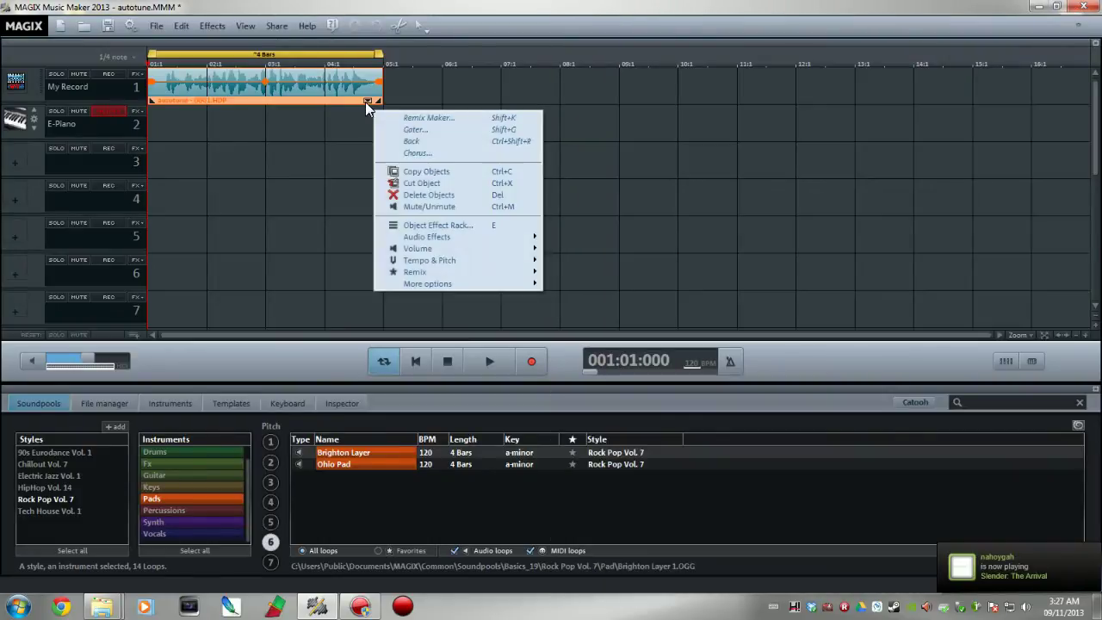
pyautogui.click(435, 226)
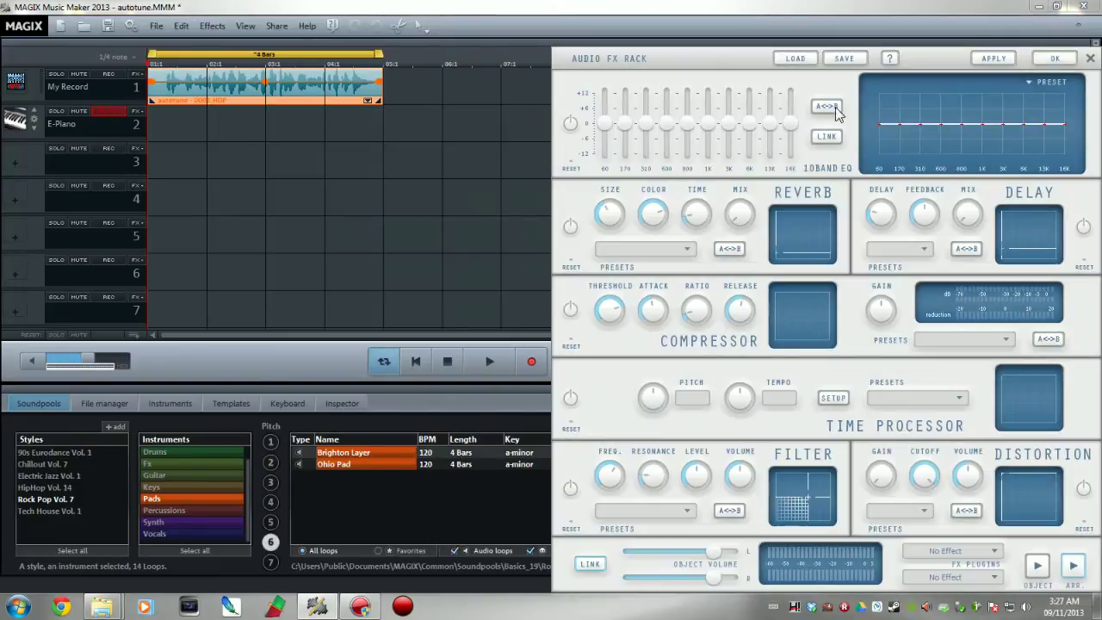
pyautogui.moveTo(915, 64); pyautogui.dragTo(828, 33)
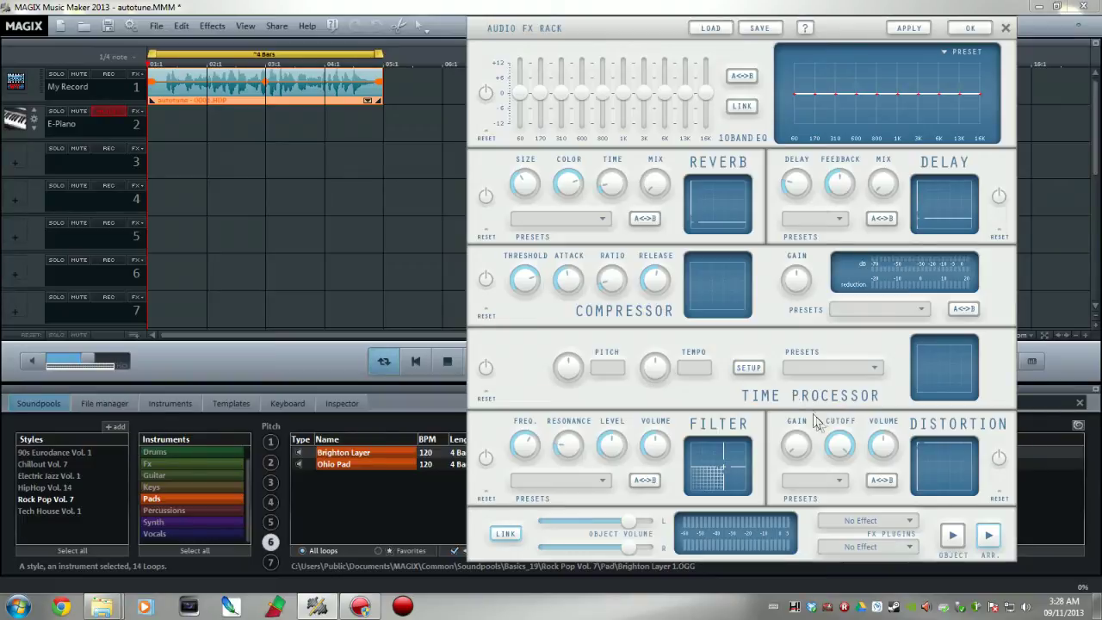
pyautogui.click(910, 522)
# - Load DirectX > The T-Pain Effect on the vocal clip and move its window aside
pyautogui.moveTo(935, 546)
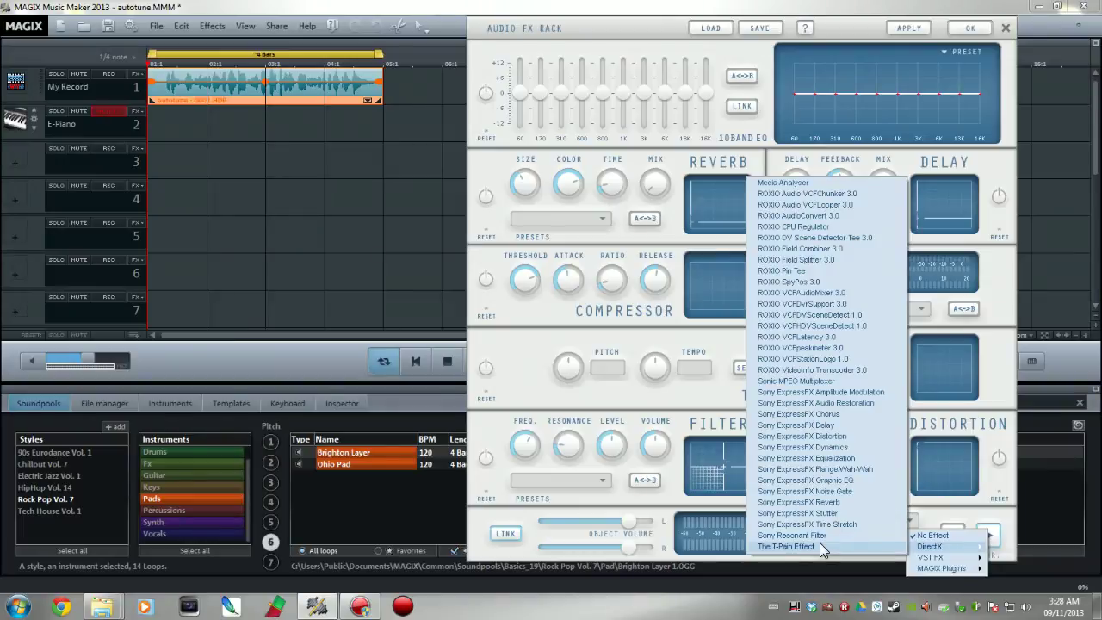
pyautogui.click(820, 546)
pyautogui.moveTo(171, 36); pyautogui.dragTo(534, 123)
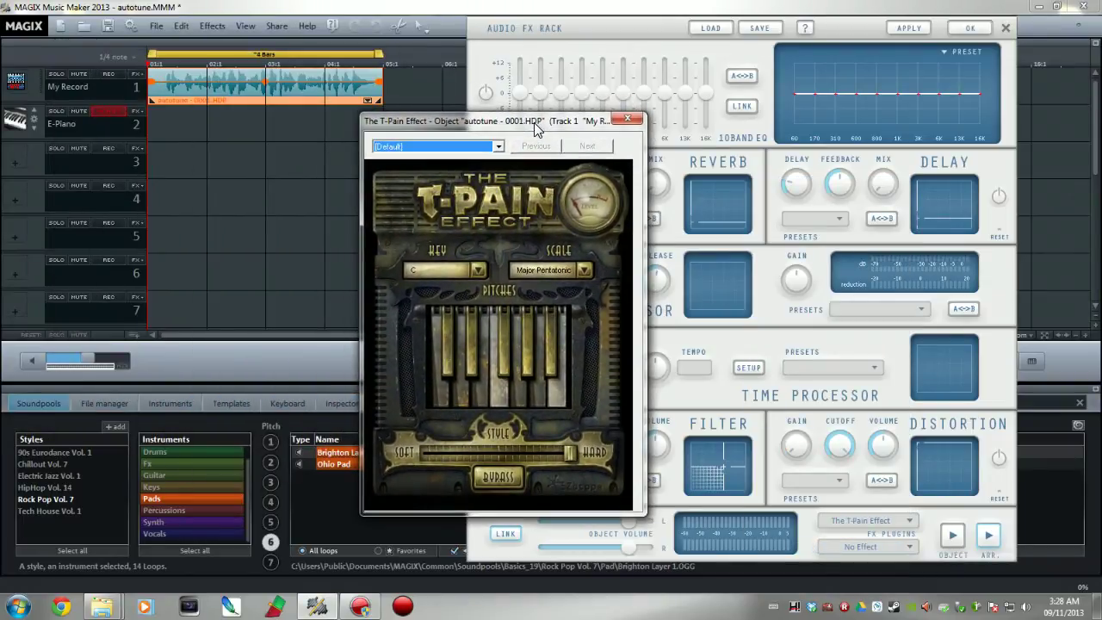
# - Set T-Pain's key to D with a Chromatic scale and play the vocal
pyautogui.click(498, 147)
pyautogui.click(497, 148)
pyautogui.moveTo(525, 129); pyautogui.dragTo(745, 161)
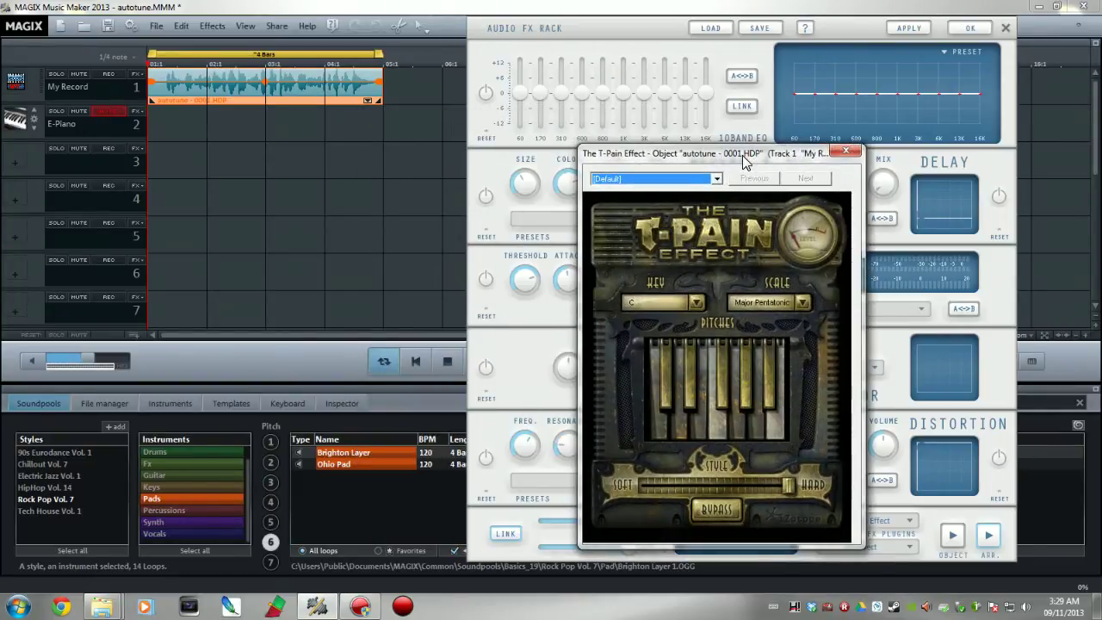
pyautogui.click(698, 303)
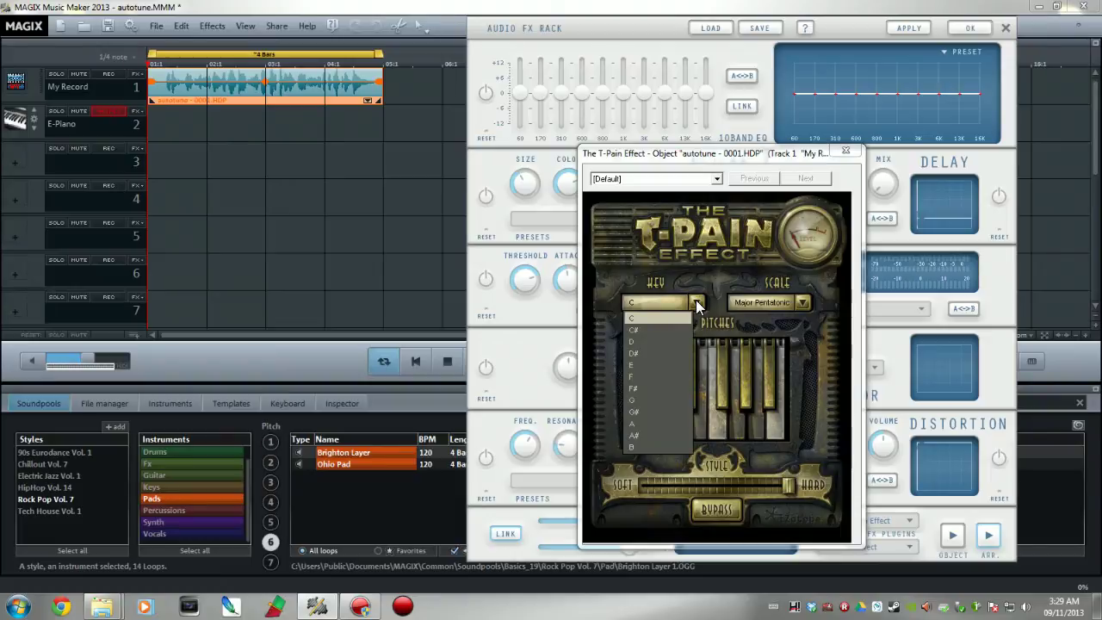
pyautogui.click(680, 342)
pyautogui.click(784, 301)
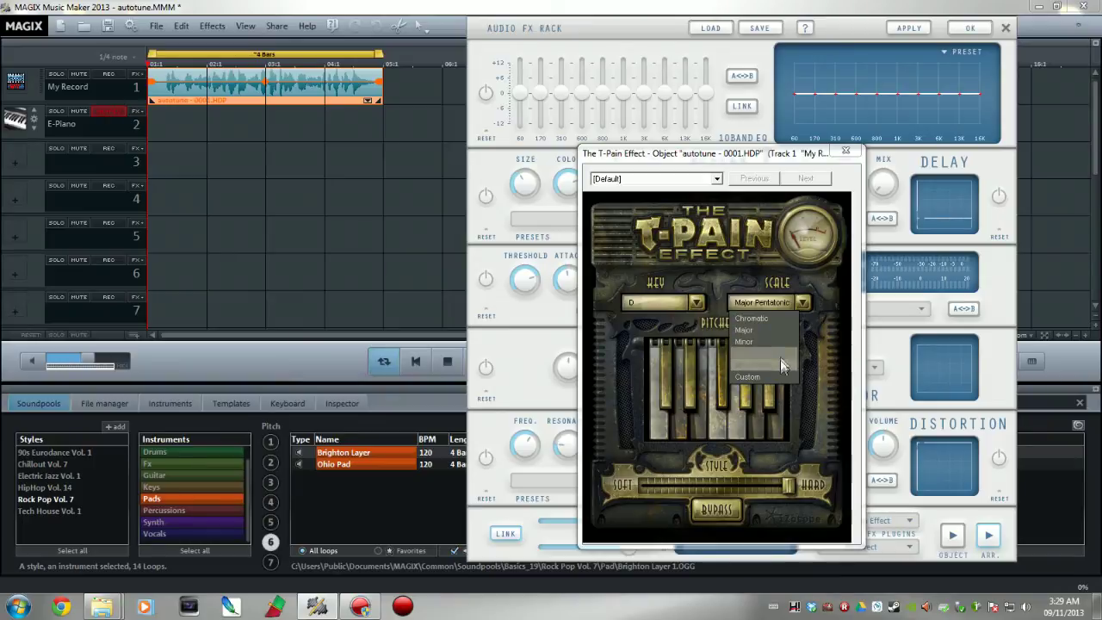
pyautogui.click(775, 317)
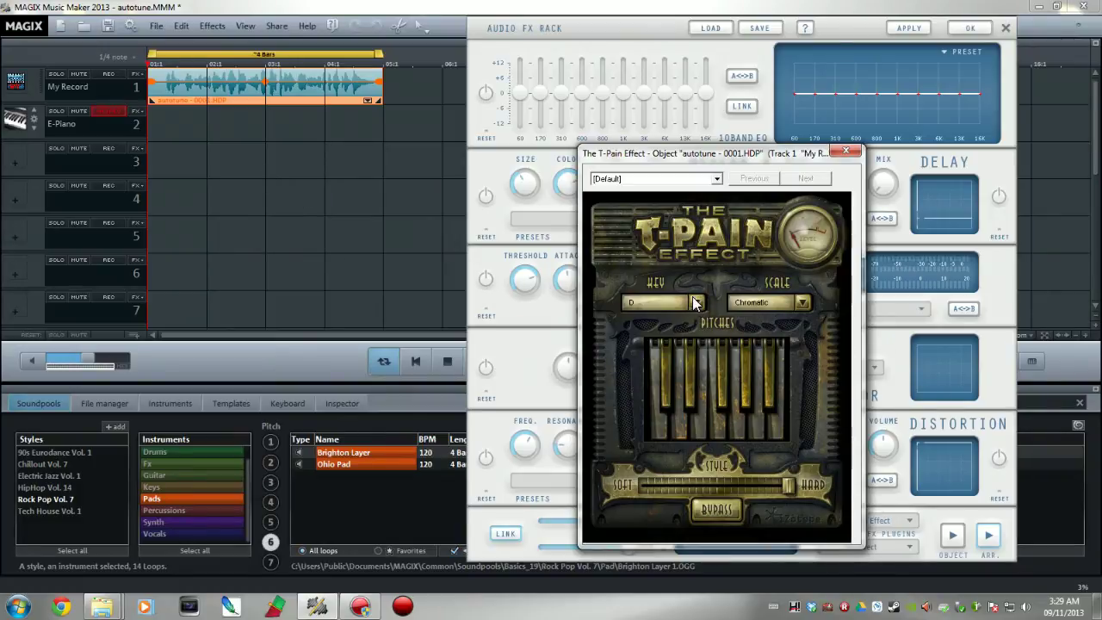
pyautogui.click(158, 69)
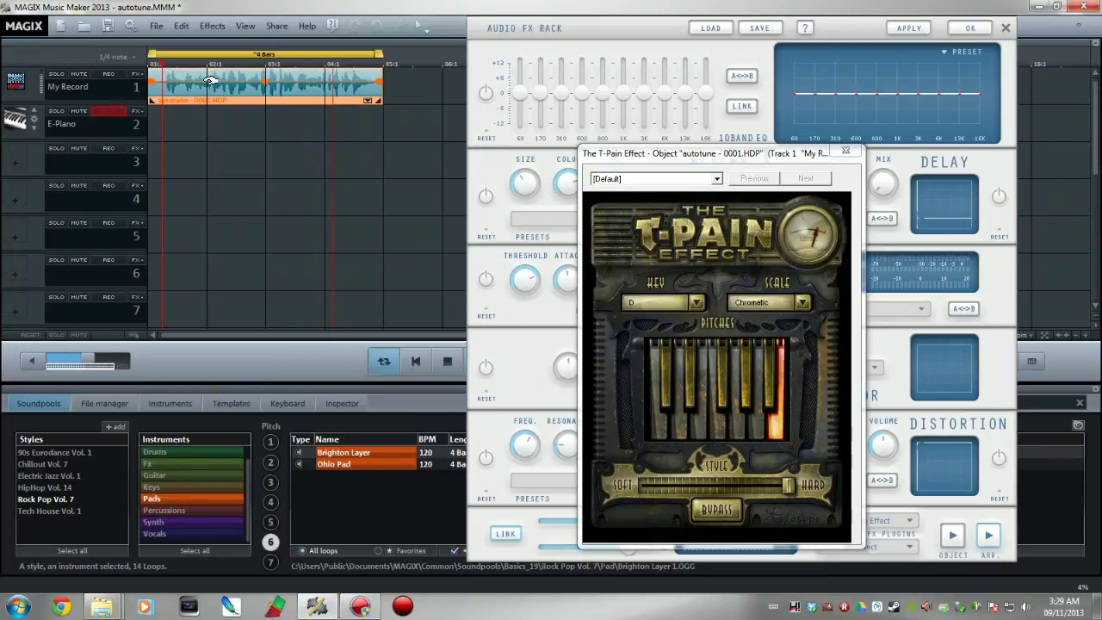
# - Switch the scale to Major, audition the vocal again, and close the T-Pain window
pyautogui.click(790, 301)
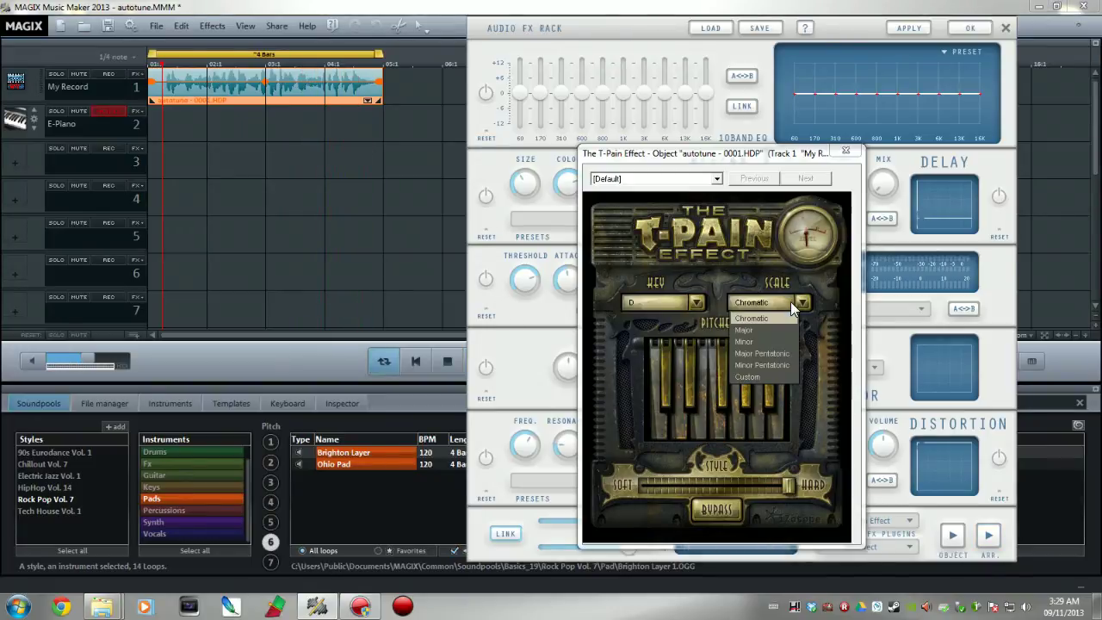
pyautogui.click(779, 330)
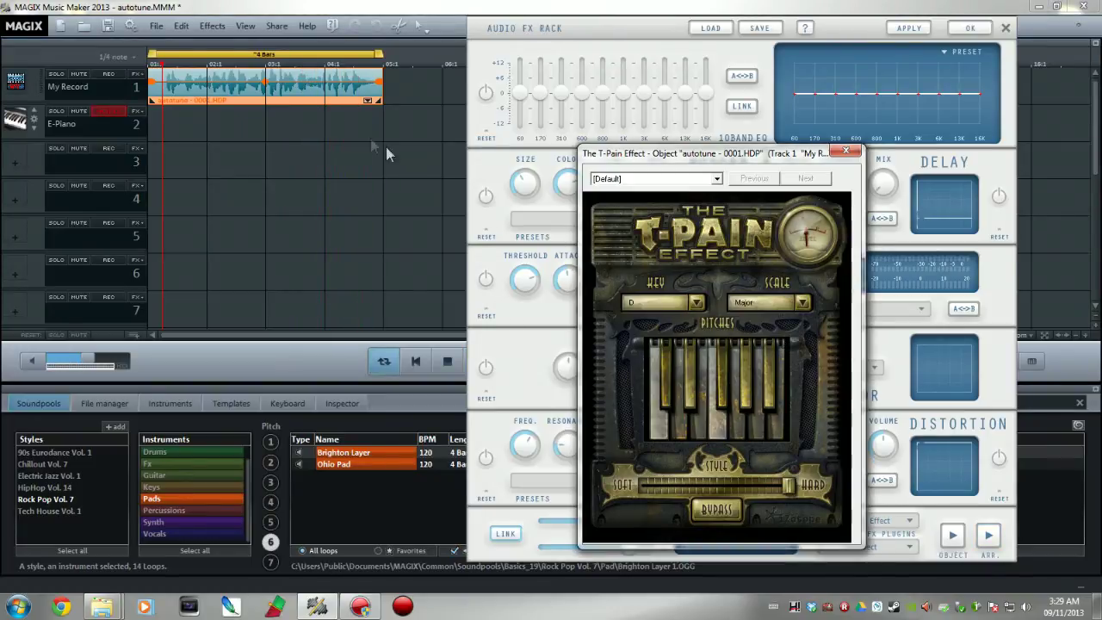
pyautogui.click(158, 69)
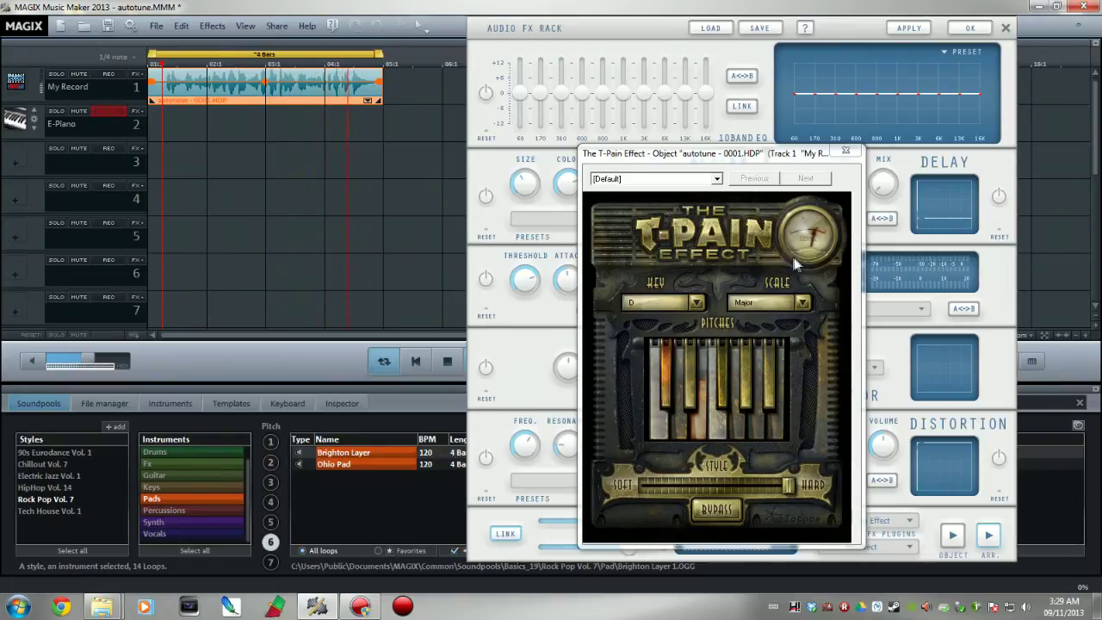
pyautogui.click(847, 153)
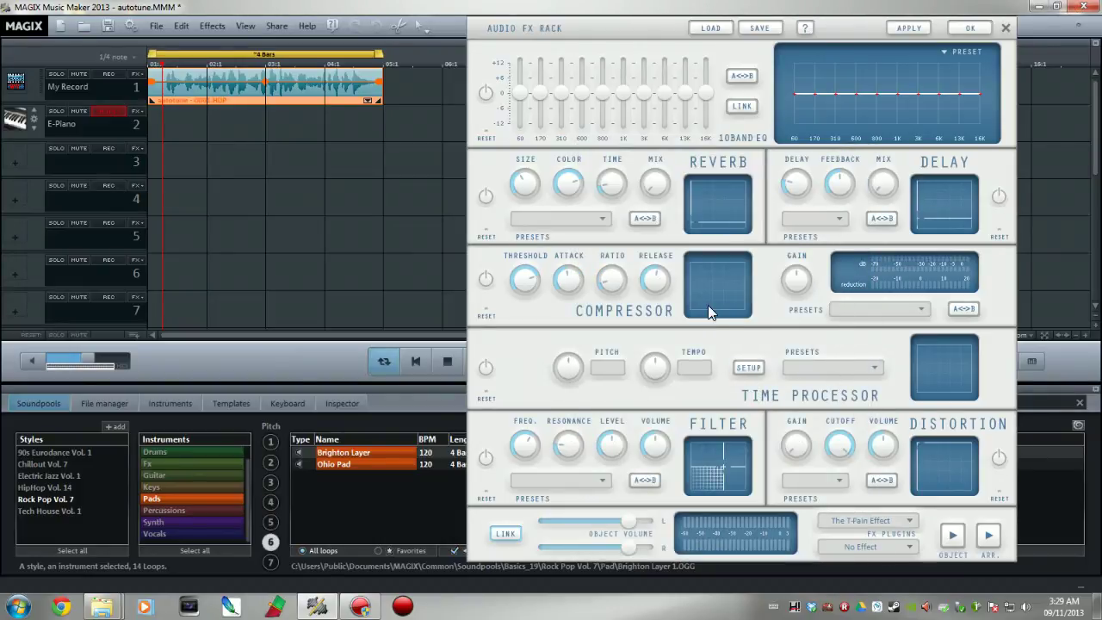
# - Switch on reverb in its XY pad and fine-tune it while playing the vocal
pyautogui.moveTo(690, 219); pyautogui.dragTo(710, 210)
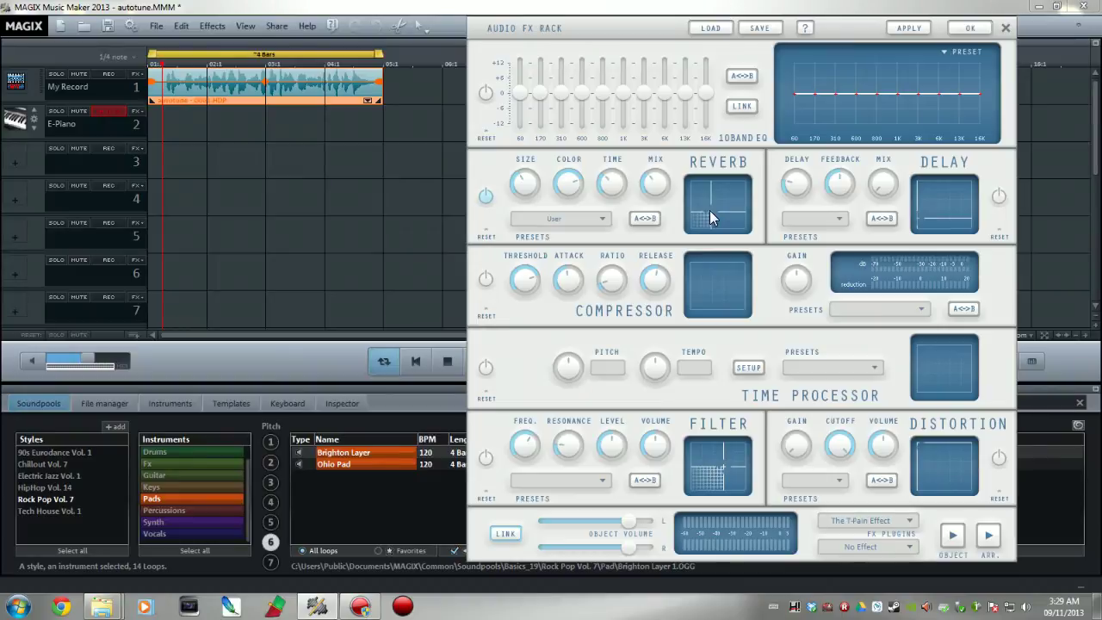
pyautogui.click(165, 73)
pyautogui.press('space')
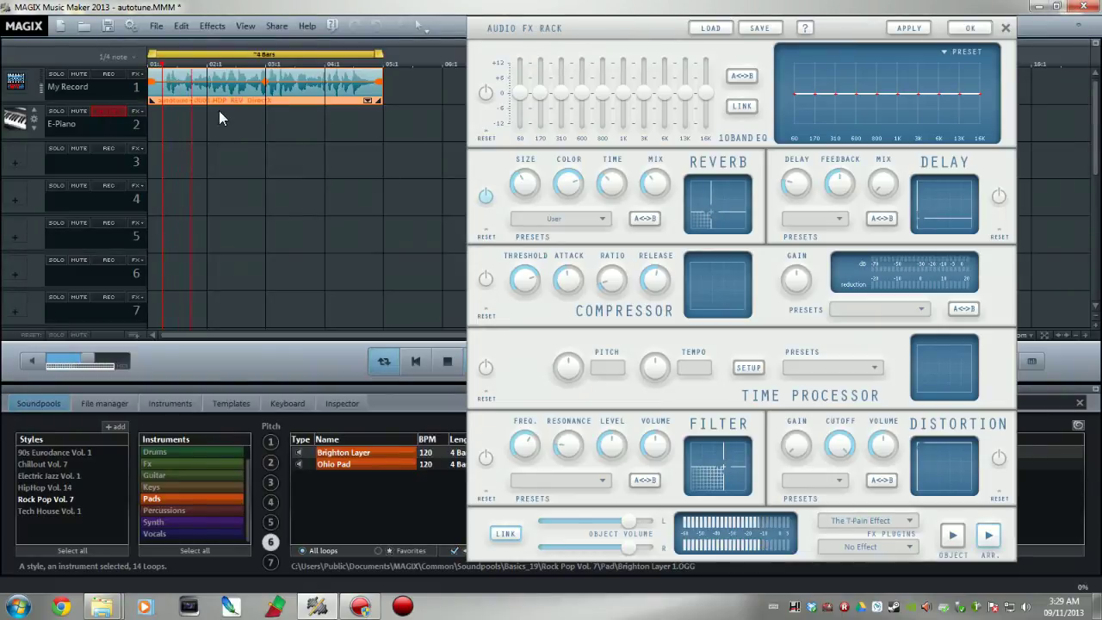
pyautogui.click(702, 218)
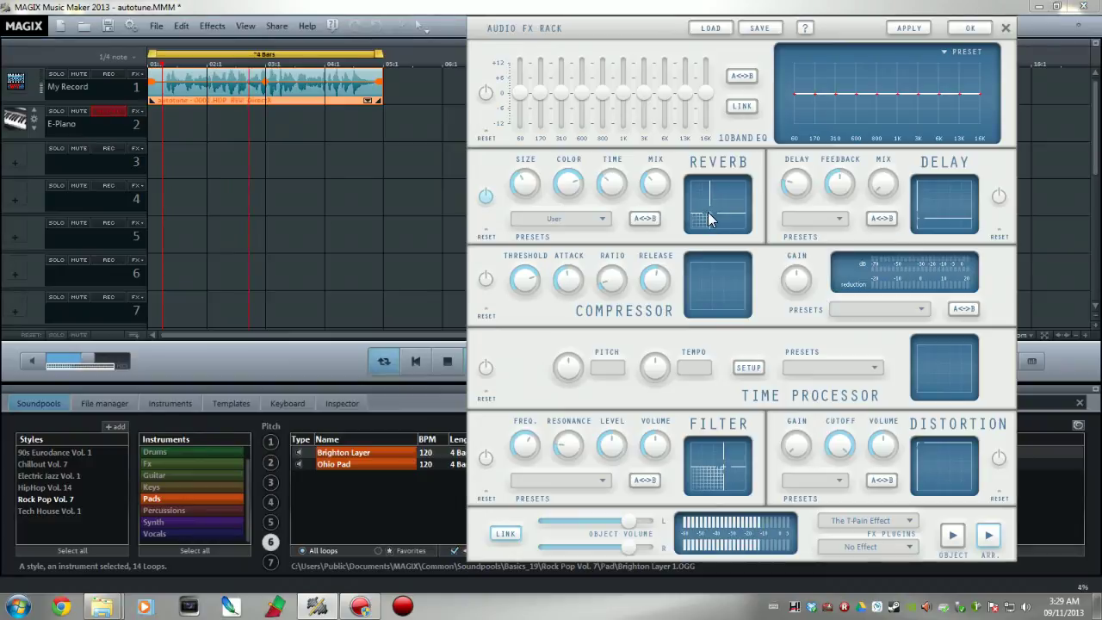
pyautogui.moveTo(701, 219); pyautogui.dragTo(697, 223)
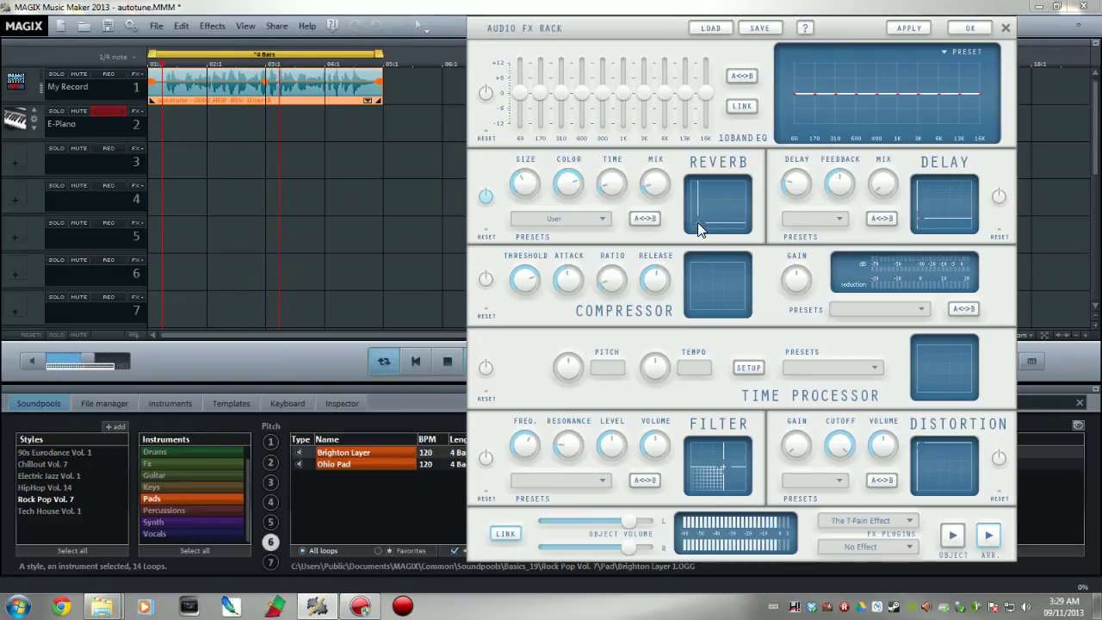
# - Turn on delay and adjust its amount in the Delay XY pad
pyautogui.click(923, 222)
pyautogui.moveTo(924, 223); pyautogui.dragTo(937, 220)
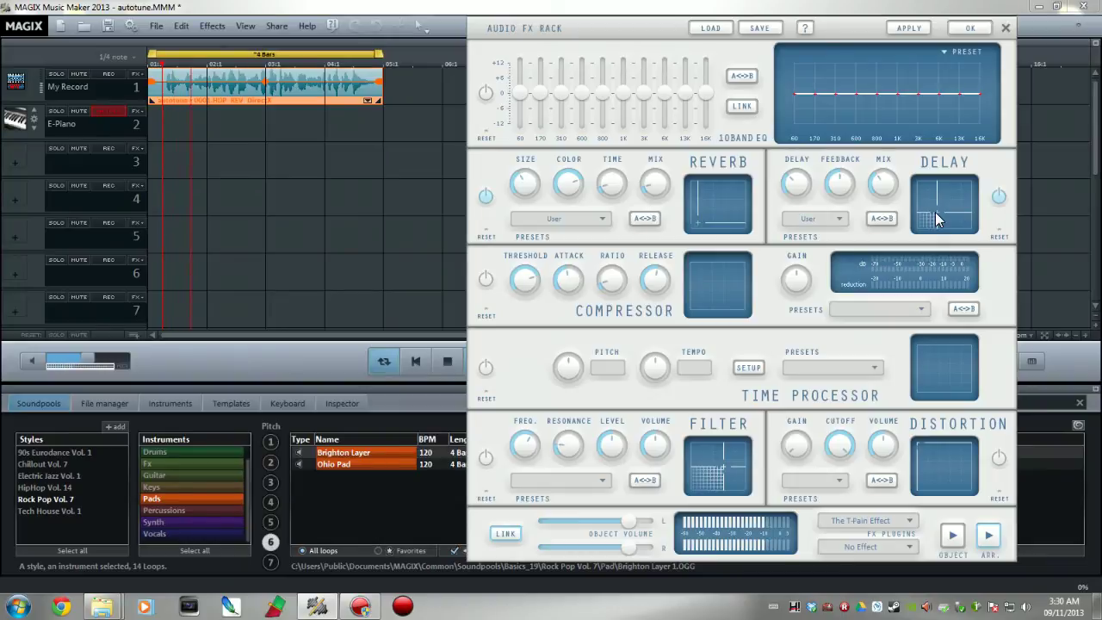
pyautogui.moveTo(935, 212); pyautogui.dragTo(925, 216)
# - Close the Audio FX Rack, then bring up the Help menu
pyautogui.click(337, 224)
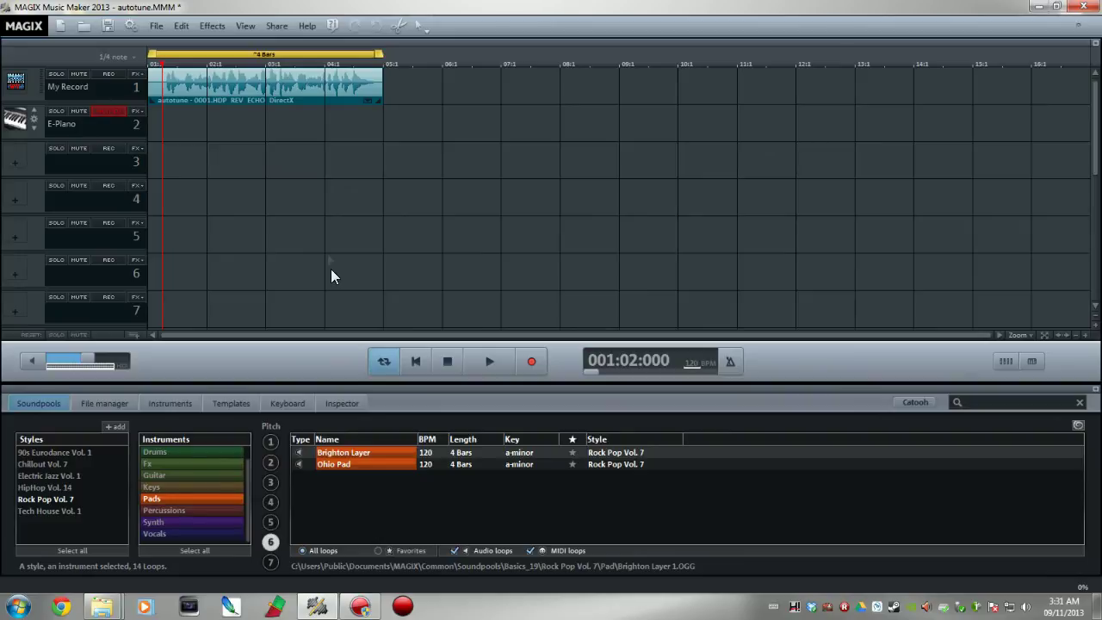
pyautogui.click(315, 26)
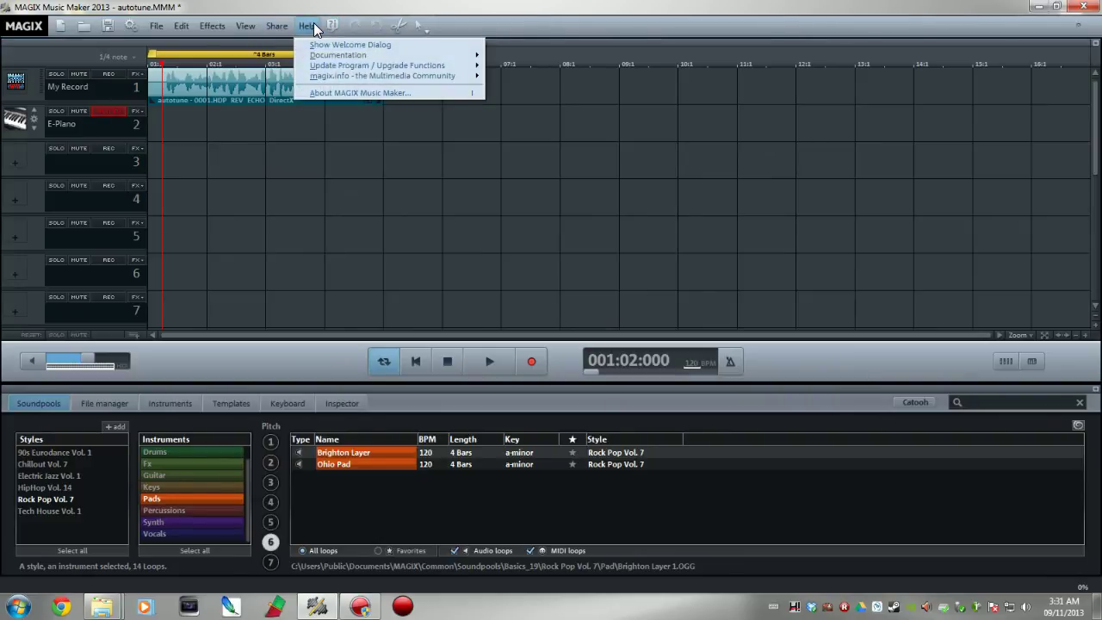
# - Launch the MAGIX Installation manager for free synthesizer and sound packs from the Help menu
pyautogui.moveTo(357, 65)
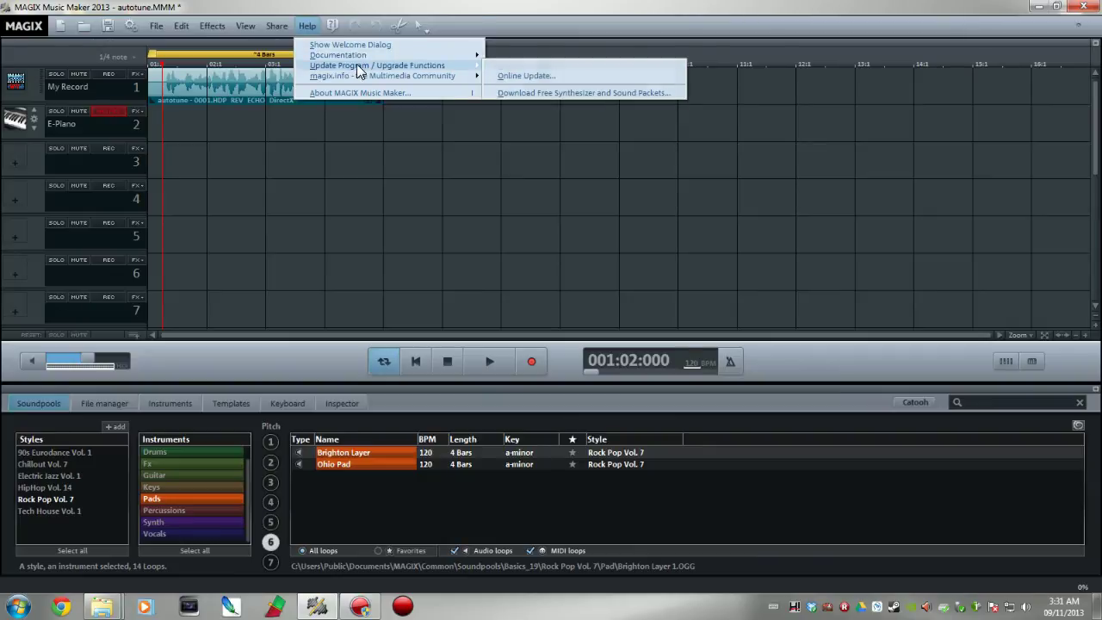
pyautogui.click(547, 91)
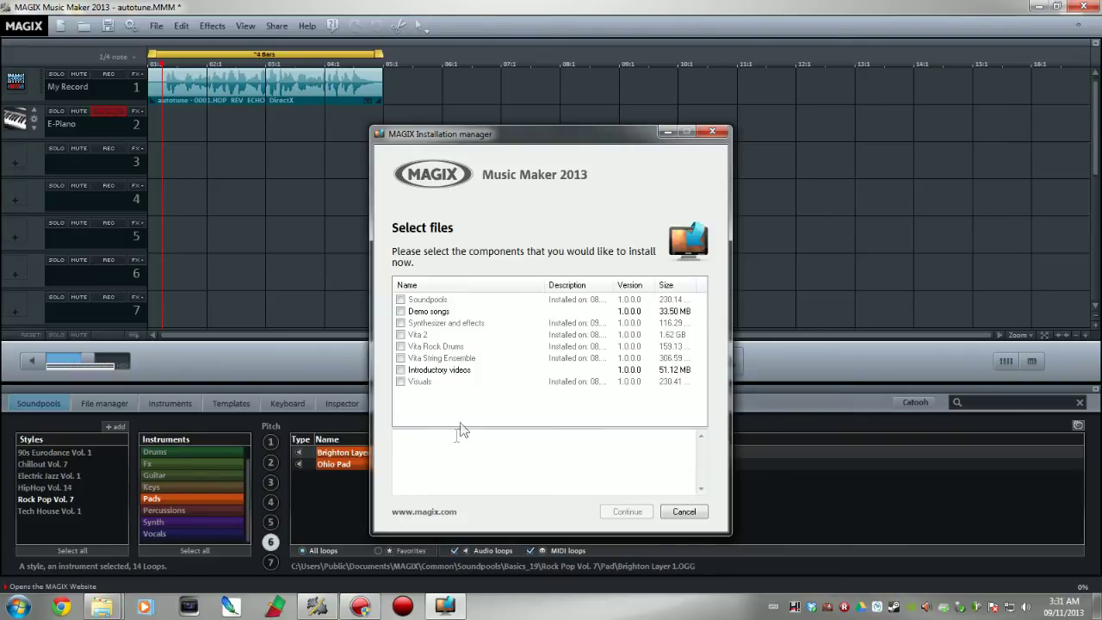
# - Inspect the Synthesizer and effects package (Atmos, LiViD, Vocoder), then cancel the installer
pyautogui.click(447, 325)
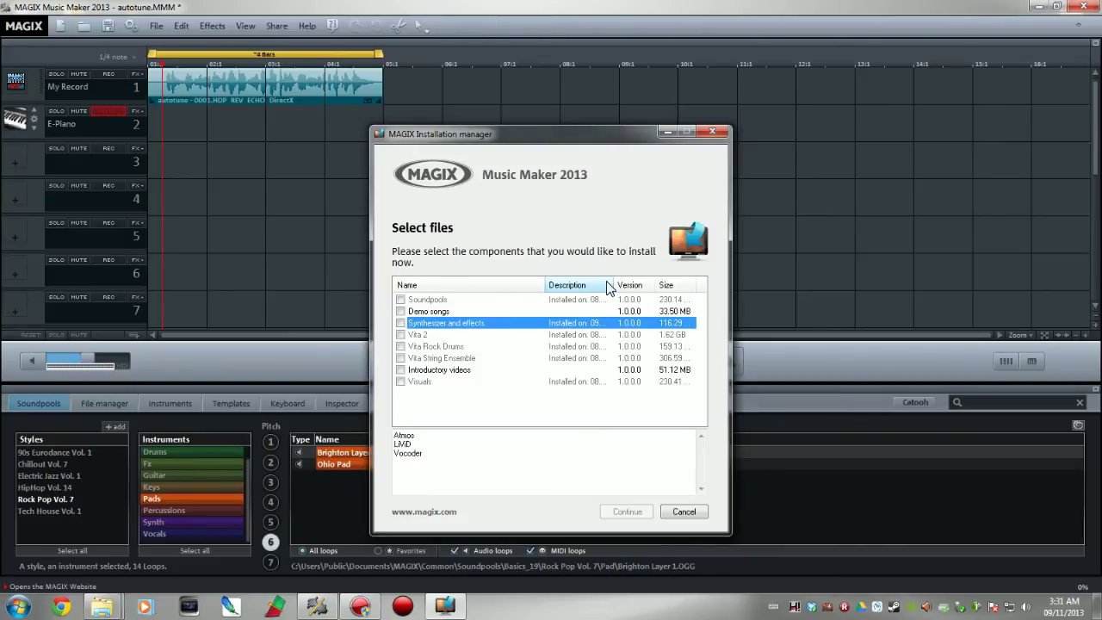
pyautogui.moveTo(615, 284); pyautogui.dragTo(657, 284)
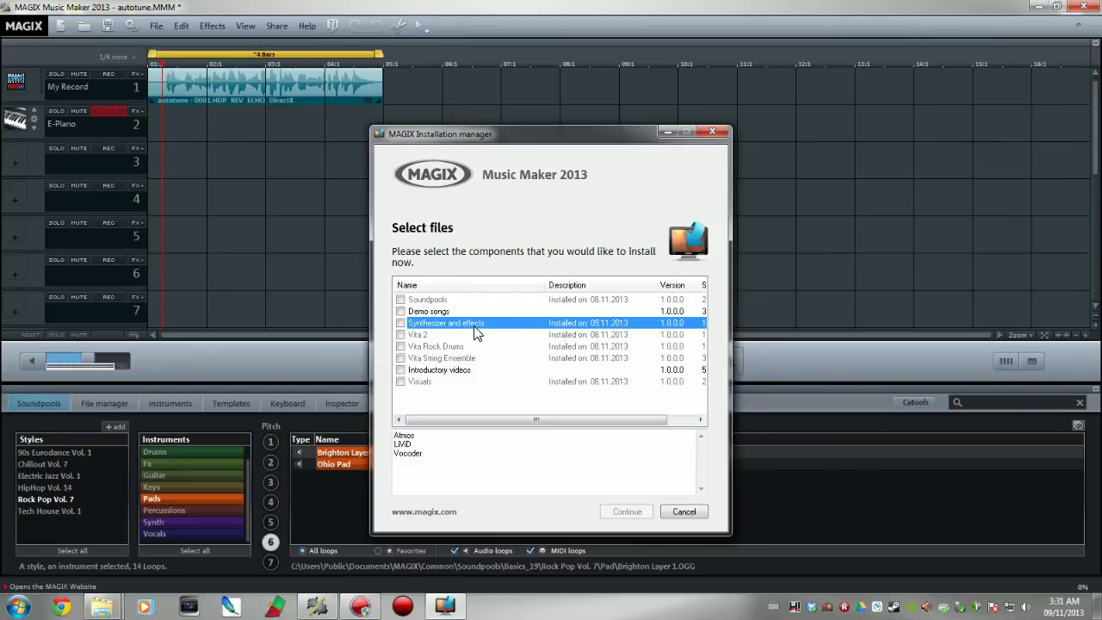
pyautogui.click(685, 512)
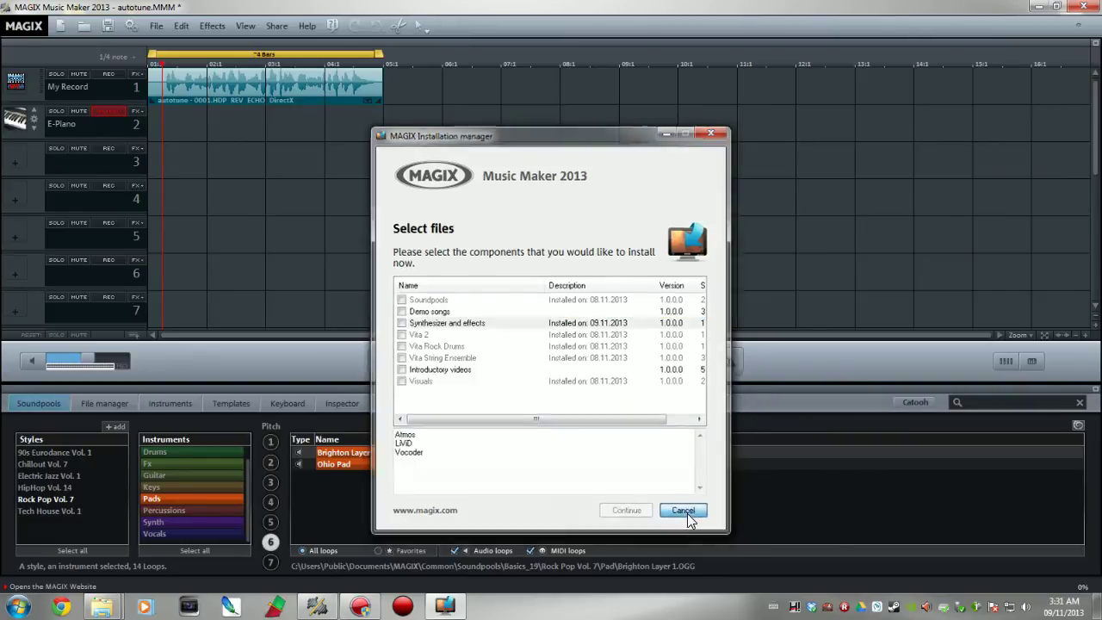